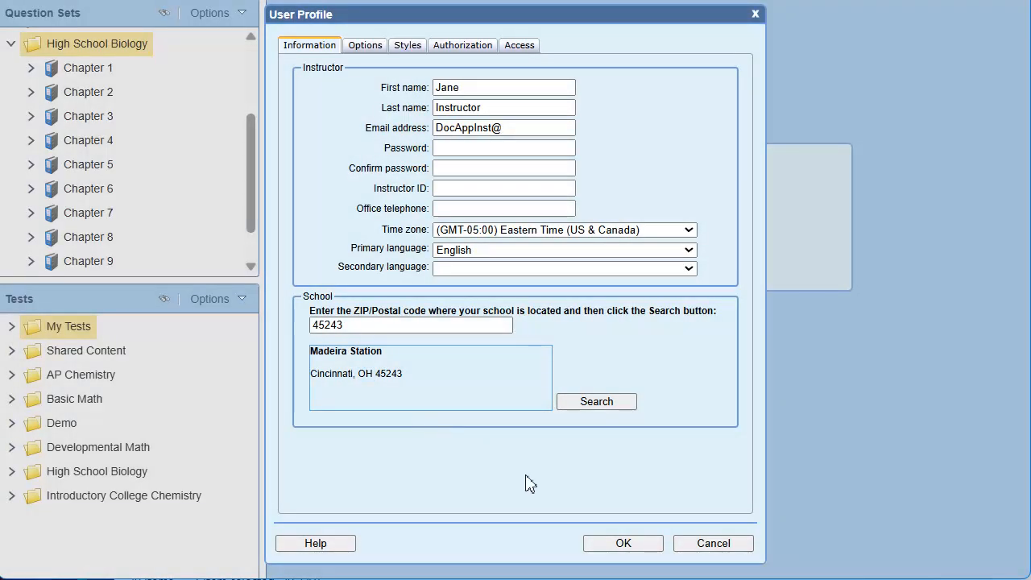
# Step: Accept the user profile with the Eastern time zone and open the Chapter 1 question set in High School Biology
pyautogui.click(653, 546)
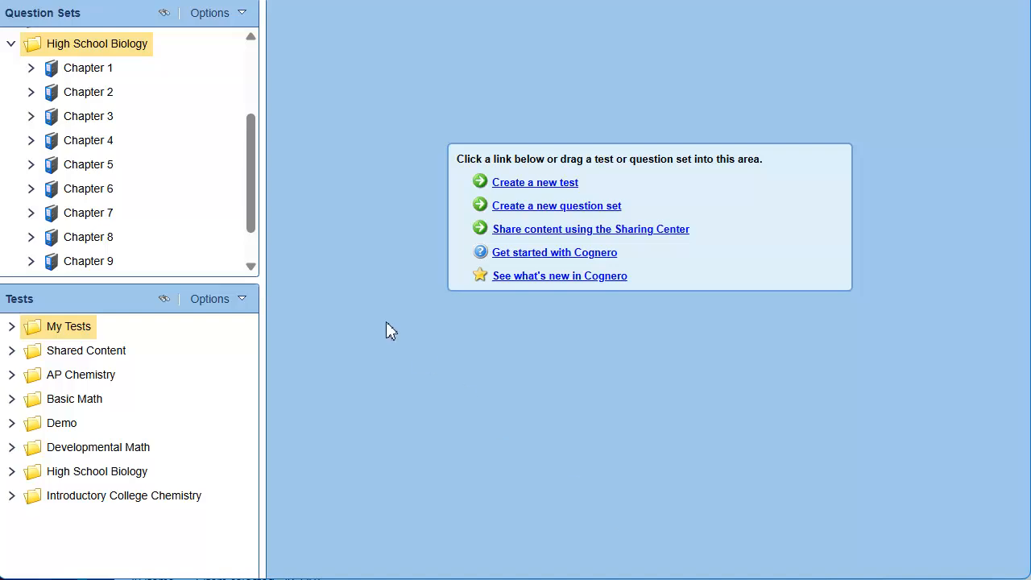
pyautogui.rightClick(82, 70)
pyautogui.click(229, 134)
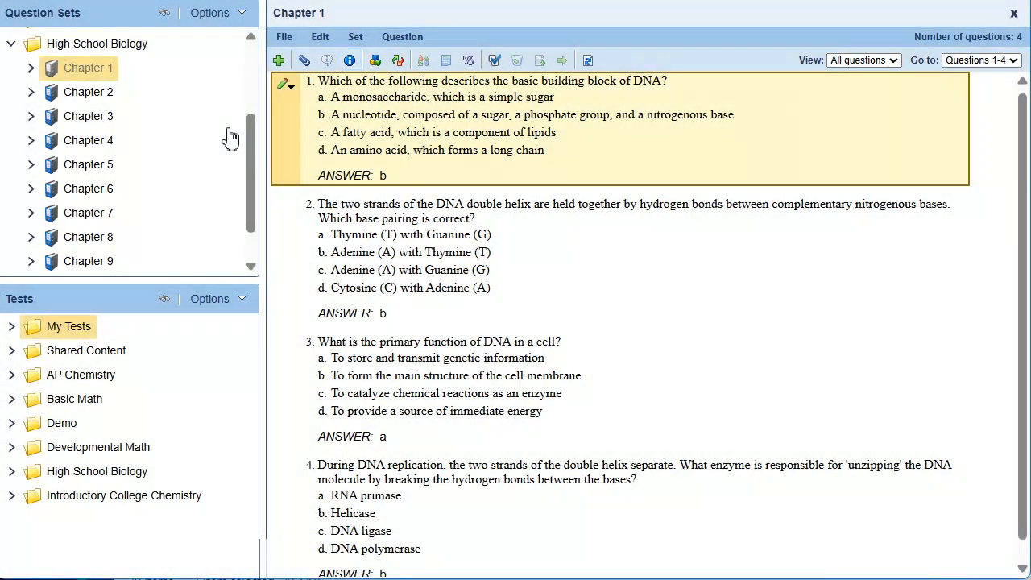
# Step: Turn on the display of State / regional standards for the questions in the Chapter 1 set
pyautogui.click(352, 61)
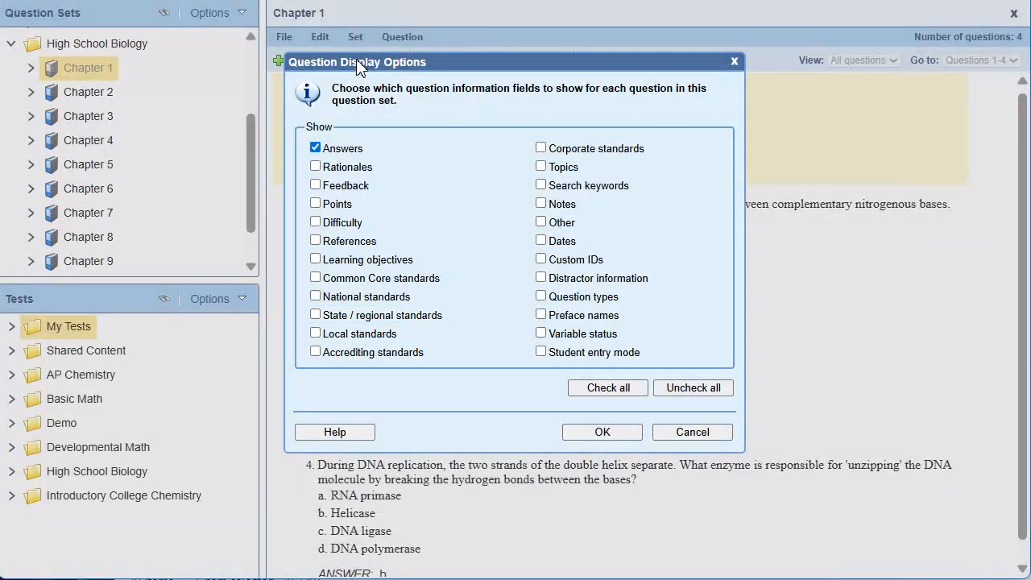
pyautogui.click(317, 315)
pyautogui.click(624, 437)
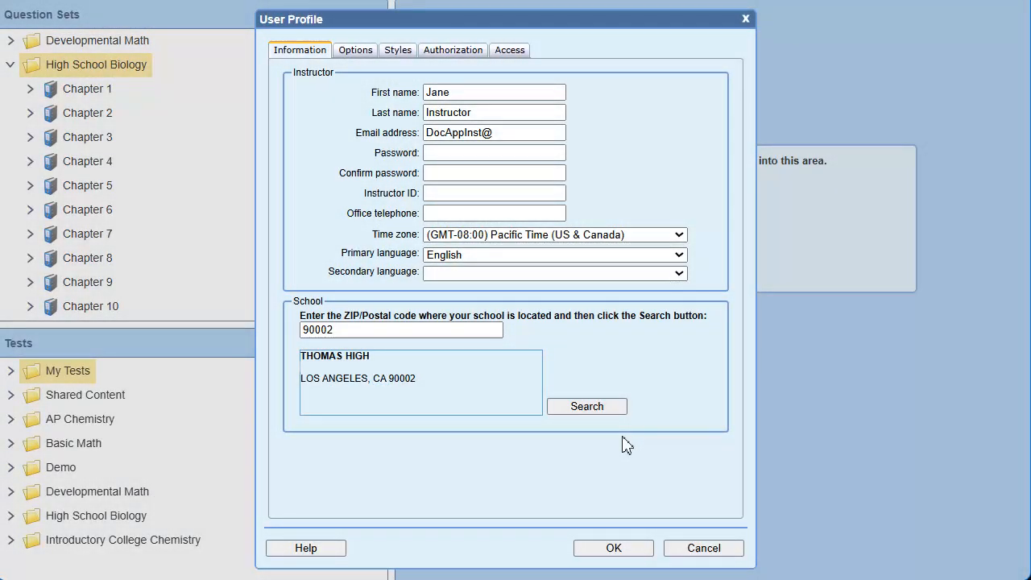
# Step: Accept the user profile with the Pacific time zone and open the Chapter 1 question set in High School Biology
pyautogui.click(637, 550)
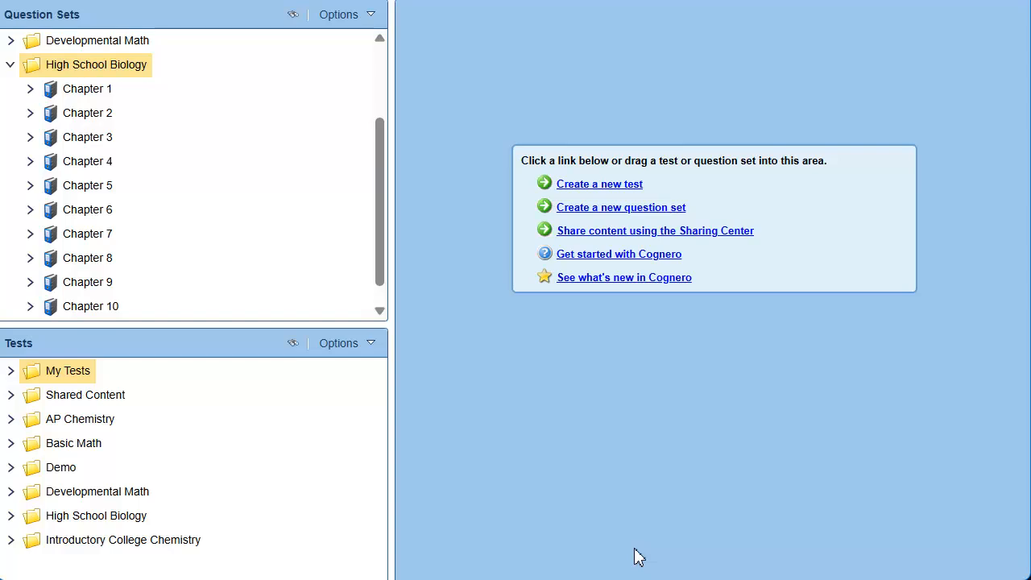
pyautogui.rightClick(99, 88)
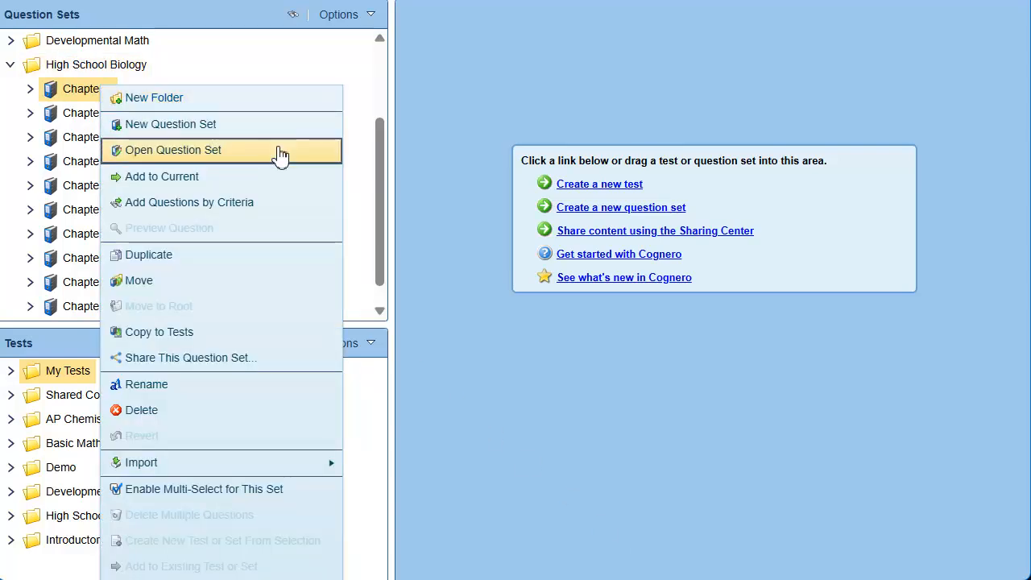
pyautogui.click(280, 153)
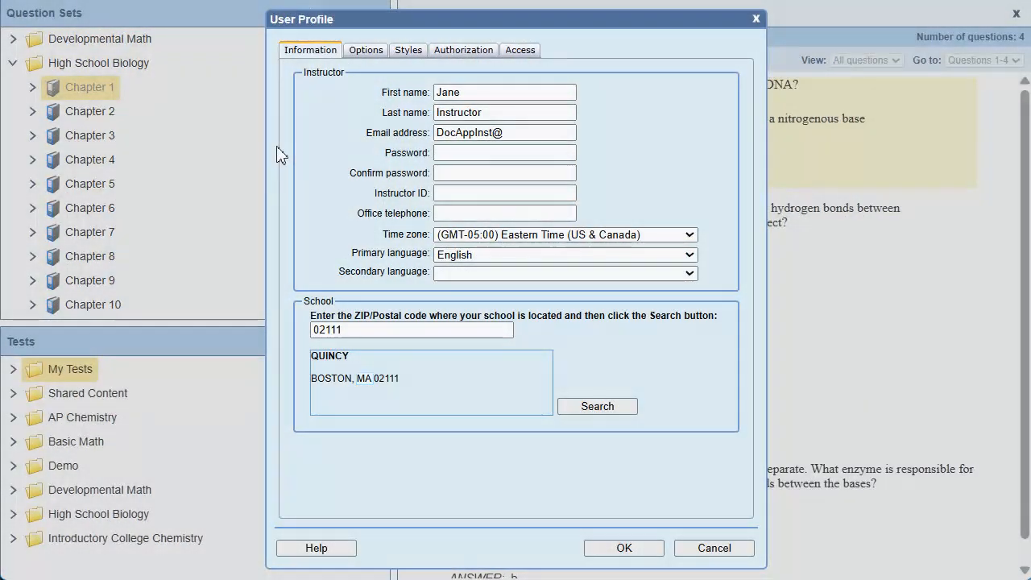
# Step: Accept the user profile for the Boston school and apply the Chapter 1 question display with State / regional standards shown
pyautogui.click(649, 548)
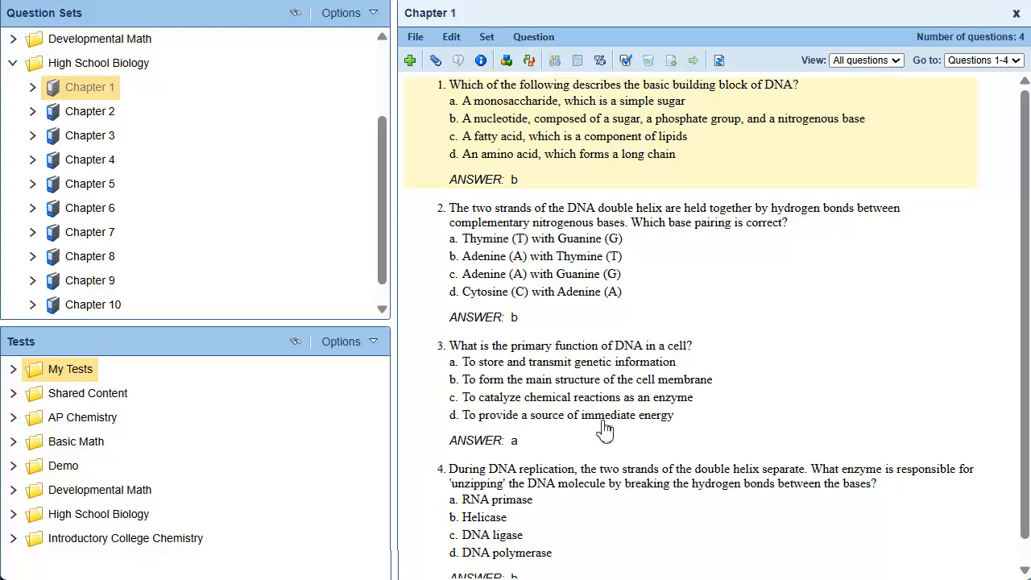
pyautogui.click(480, 60)
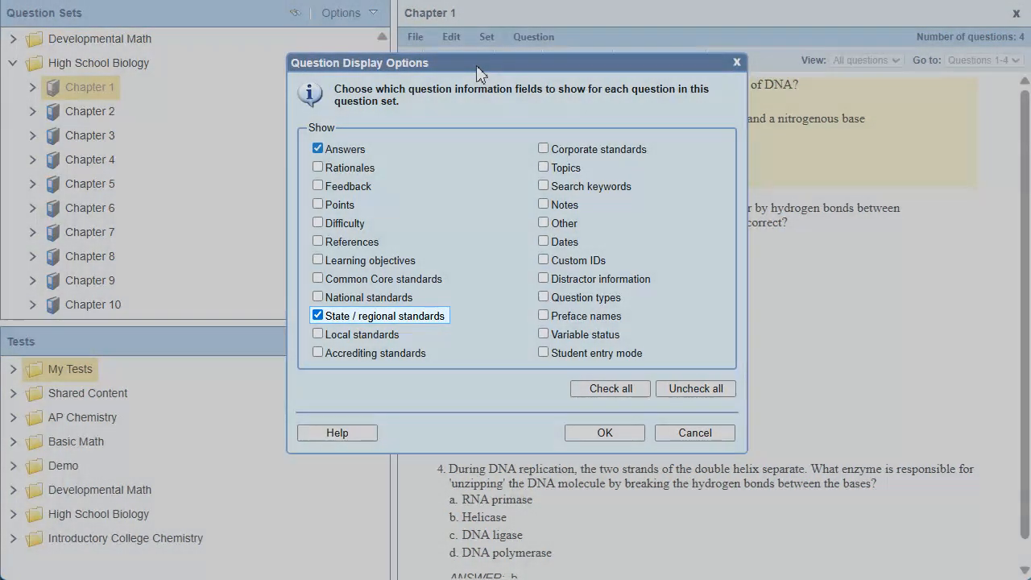
pyautogui.click(604, 433)
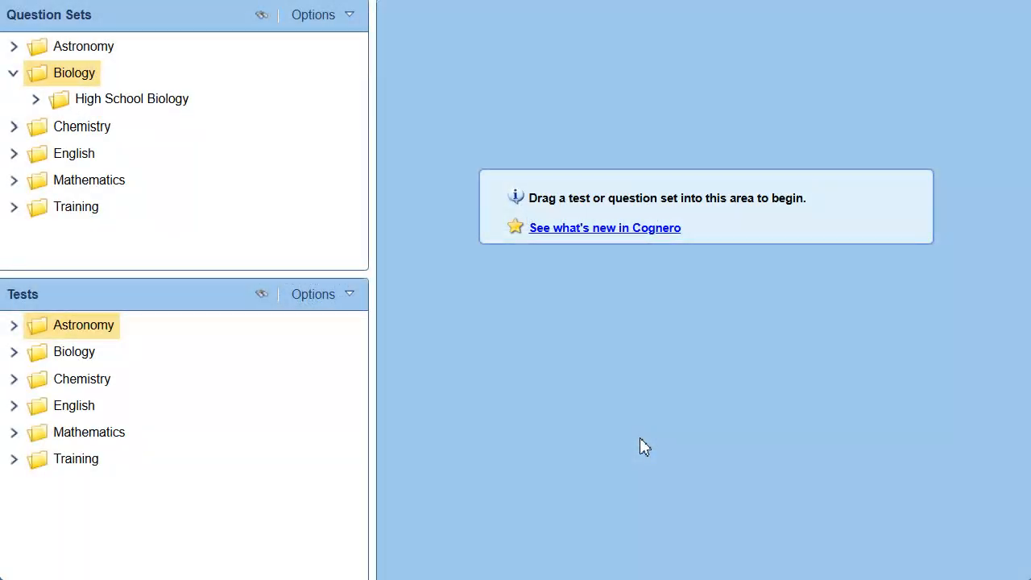
# Step: Start a global standards import from the Biology question set folder with State Standard as the type
pyautogui.rightClick(86, 78)
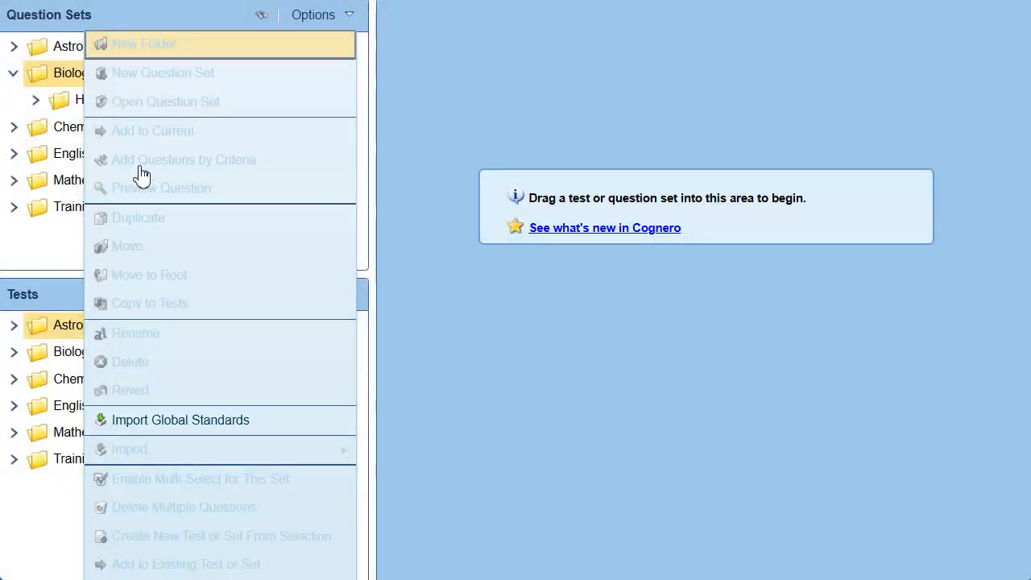
pyautogui.click(288, 425)
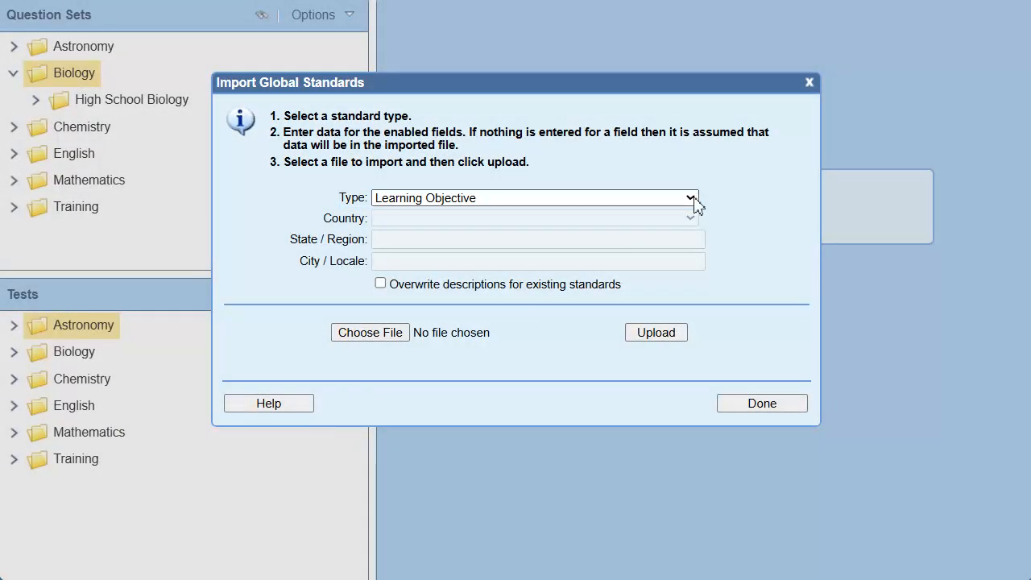
pyautogui.click(691, 198)
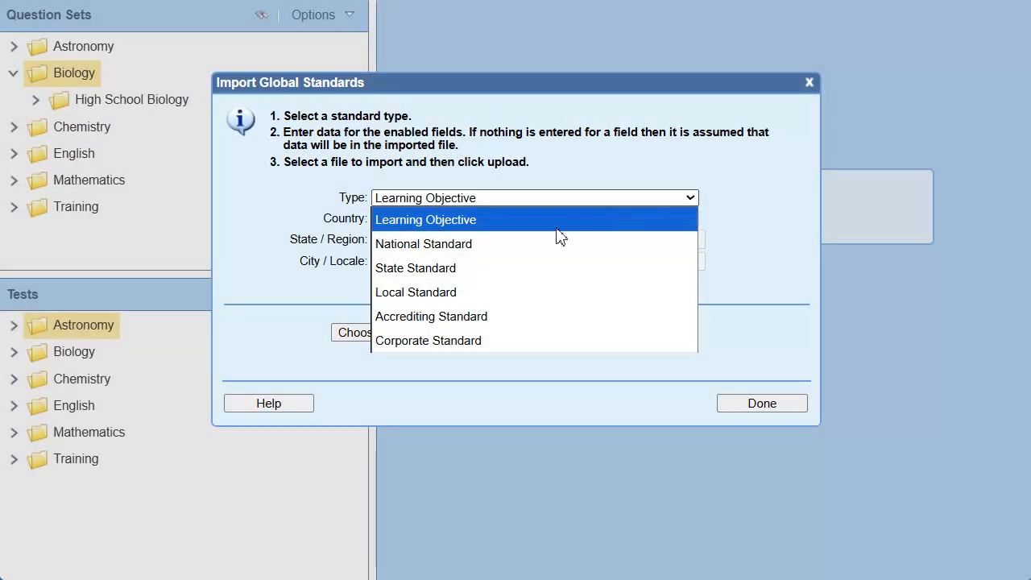
pyautogui.click(400, 268)
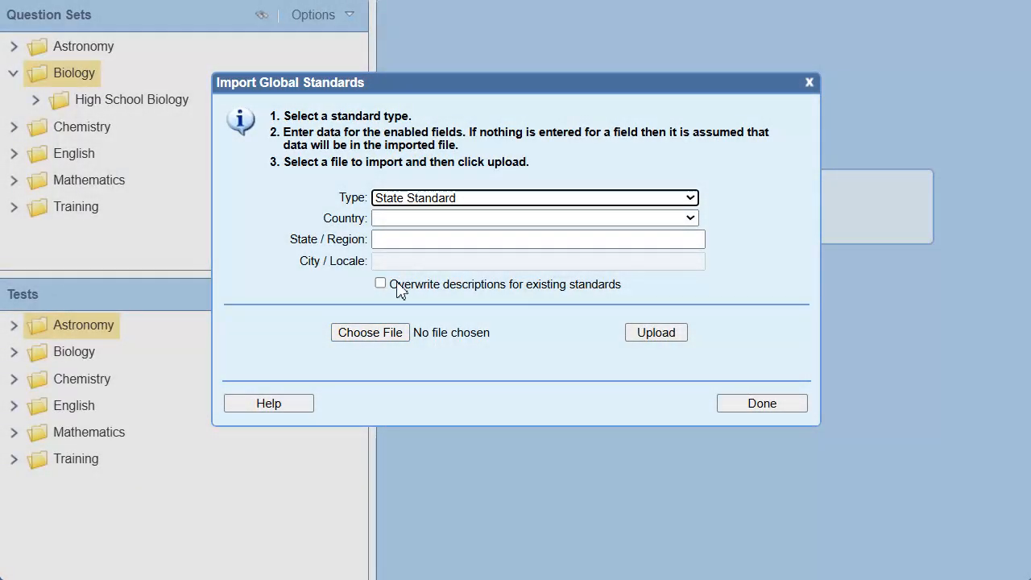
# Step: Upload FL State Standards.csv from the State Standards folder and accept it as a CSV file with headers
pyautogui.click(394, 338)
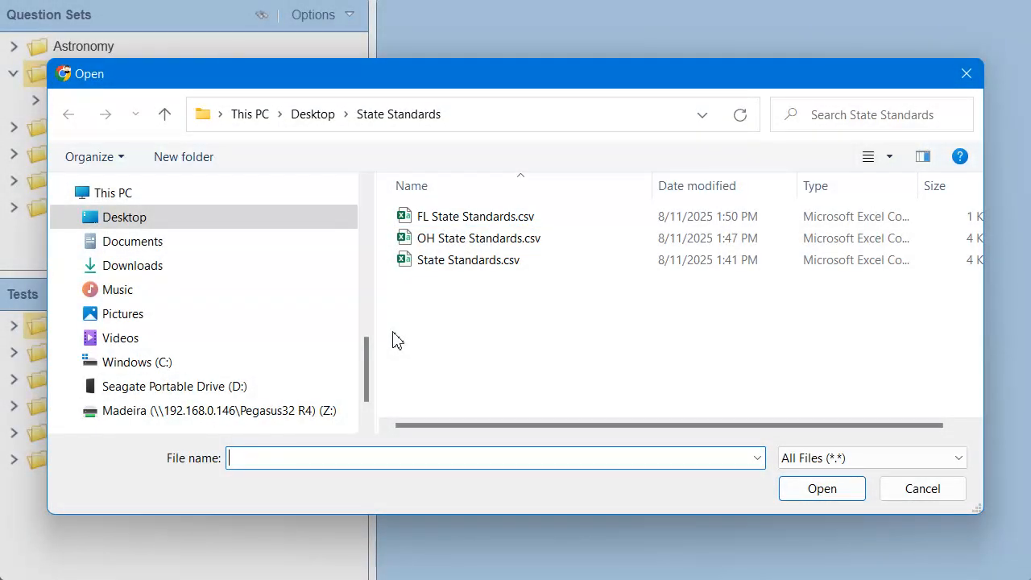
pyautogui.click(476, 217)
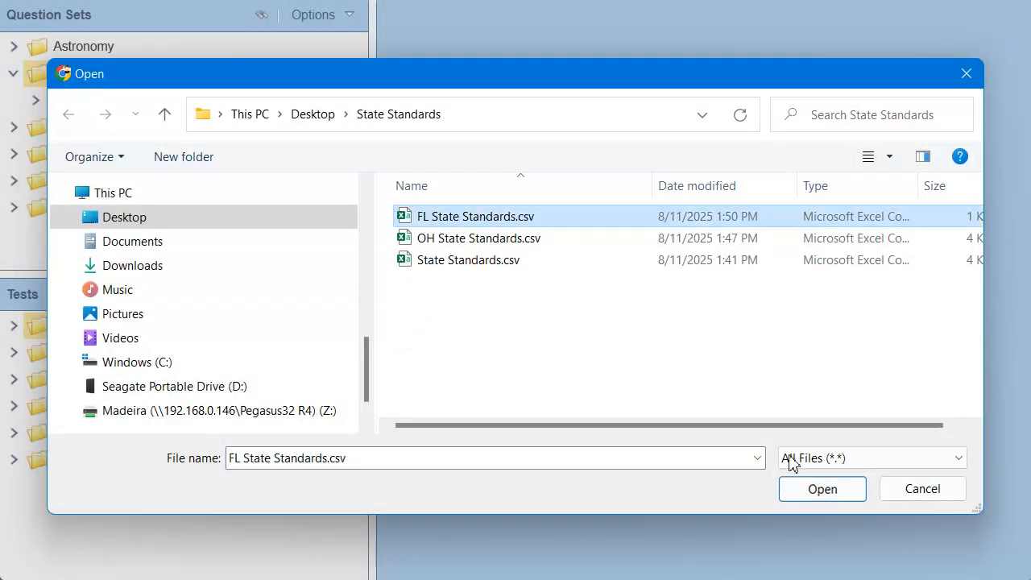
pyautogui.click(821, 489)
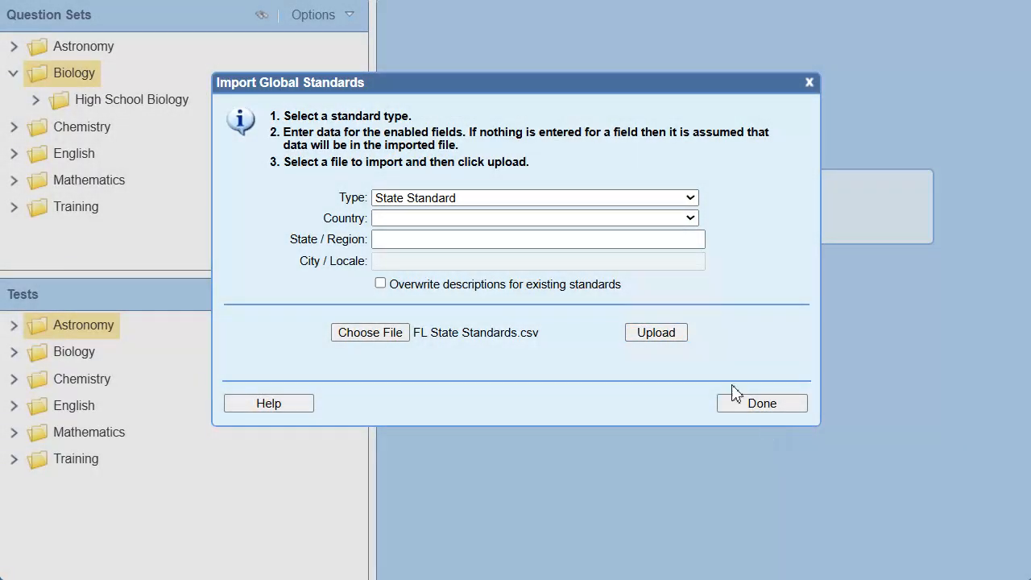
pyautogui.click(681, 333)
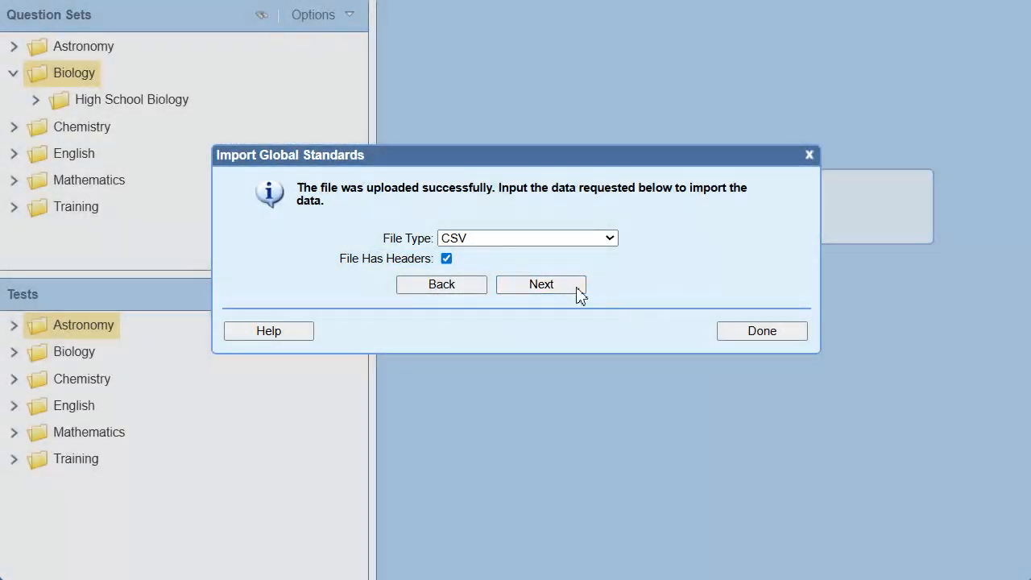
pyautogui.click(578, 289)
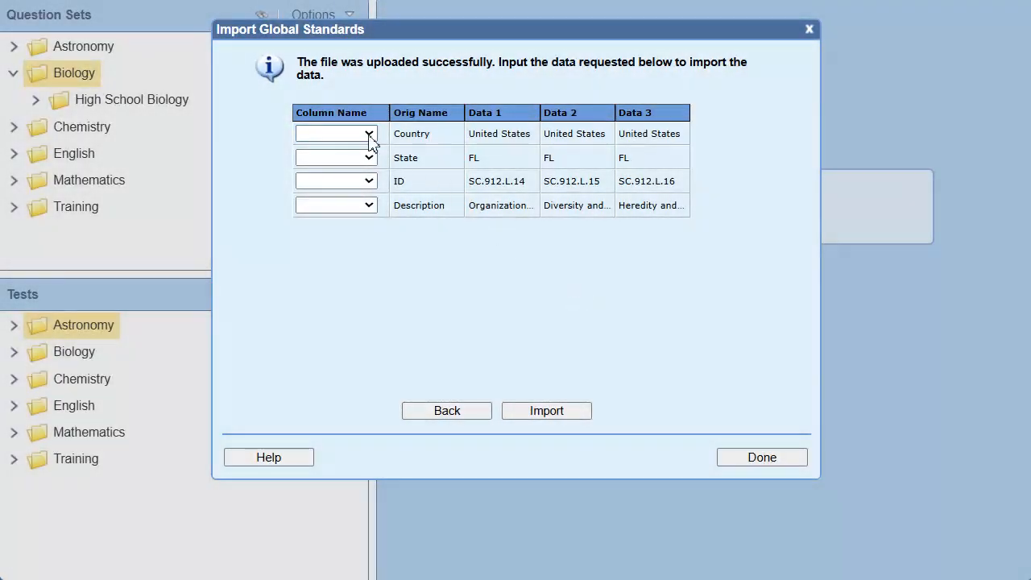
# Step: Map the file's Country, State, ID and Description columns to Country, StateRegion, StandardID and StandardDescription
pyautogui.click(369, 138)
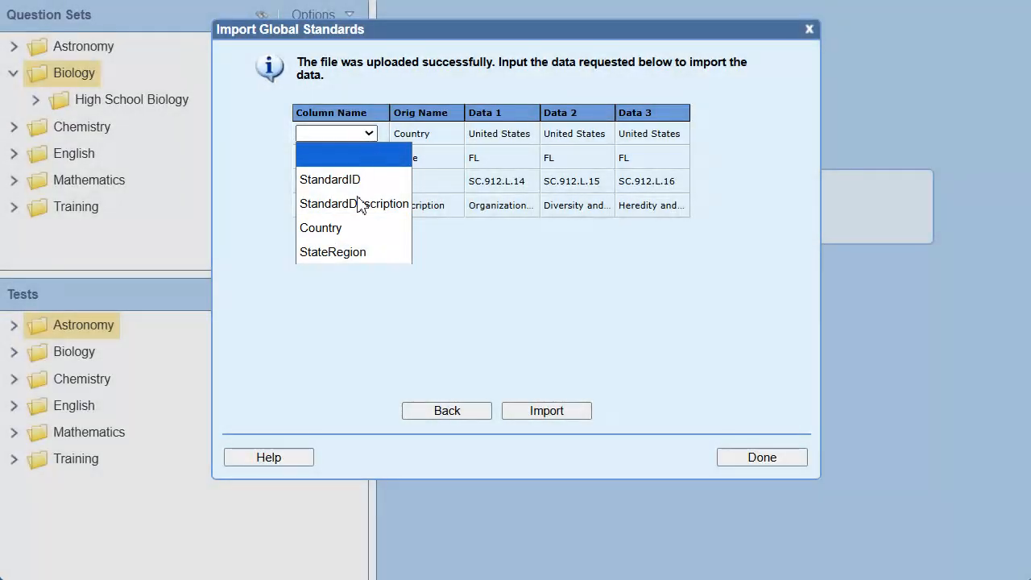
pyautogui.click(355, 233)
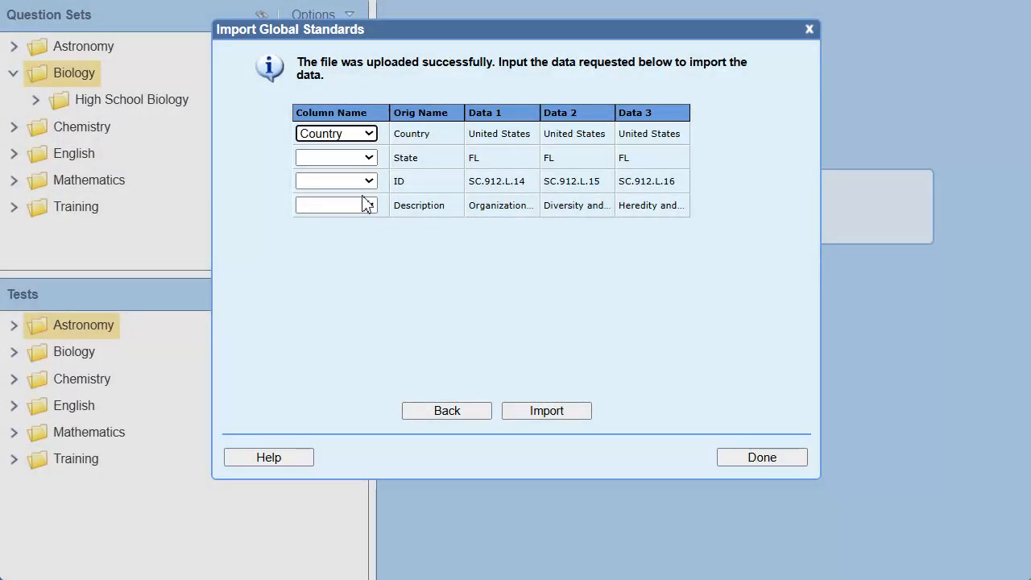
pyautogui.click(373, 162)
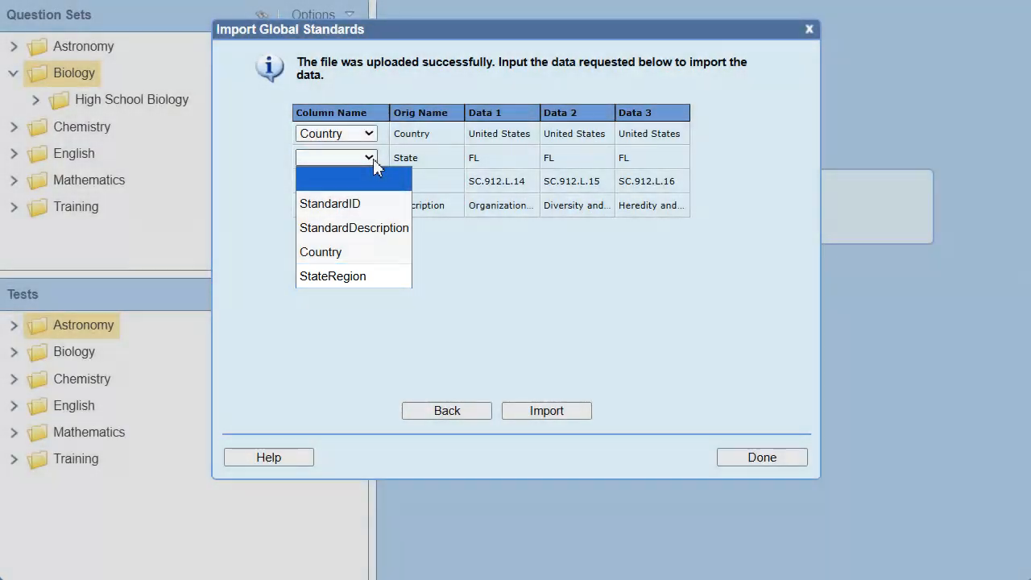
pyautogui.click(375, 277)
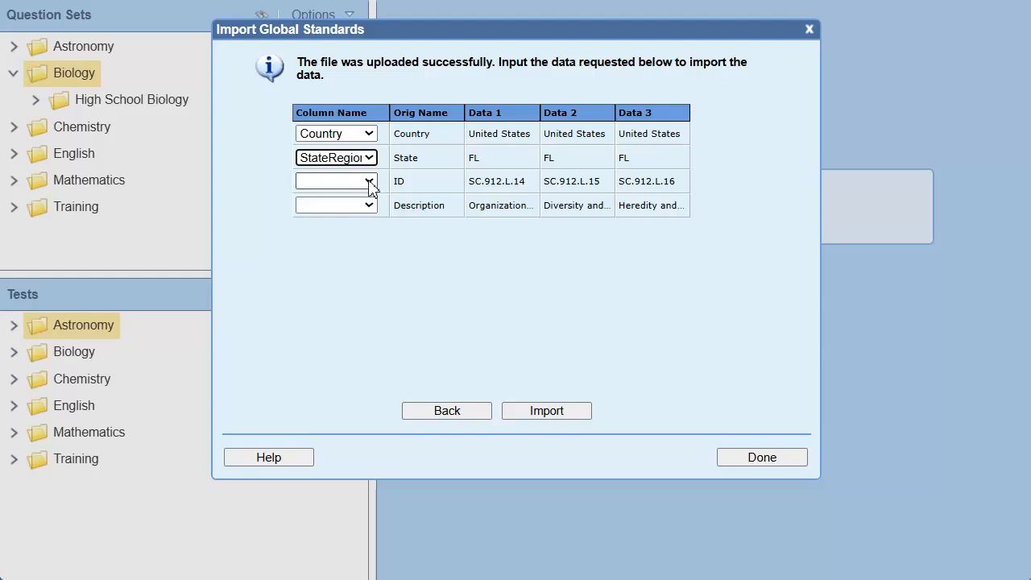
pyautogui.click(370, 182)
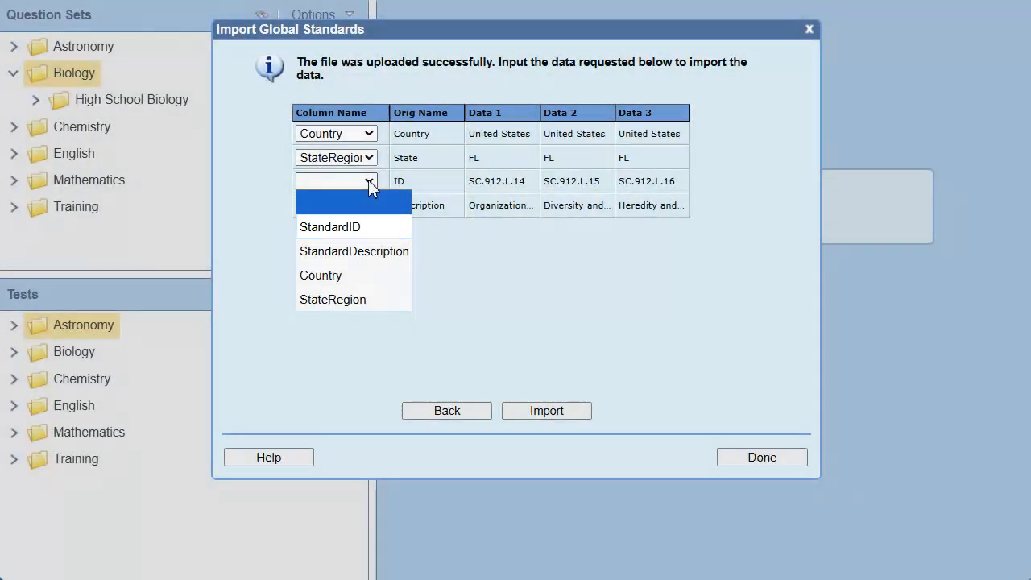
pyautogui.click(367, 228)
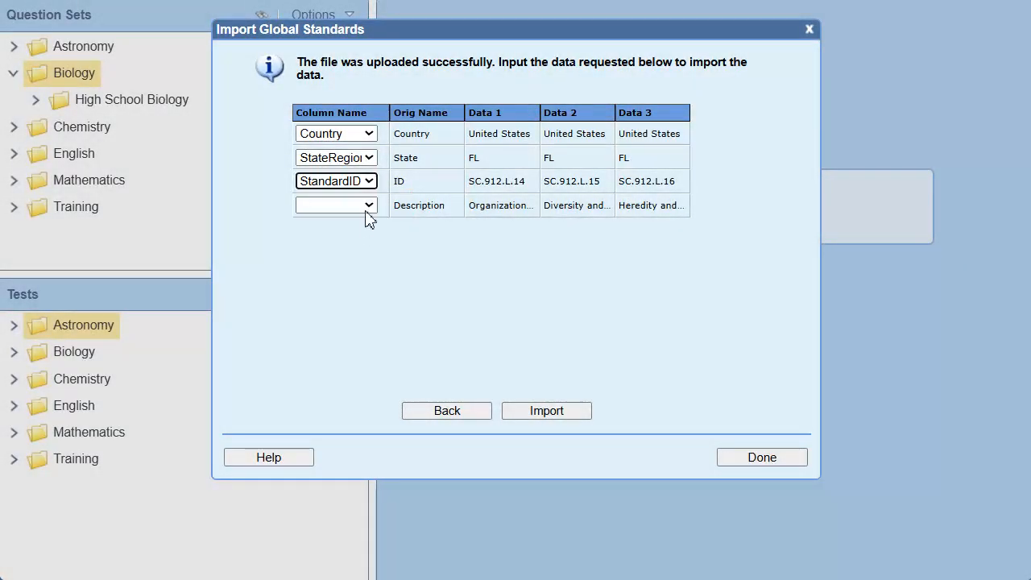
pyautogui.click(367, 208)
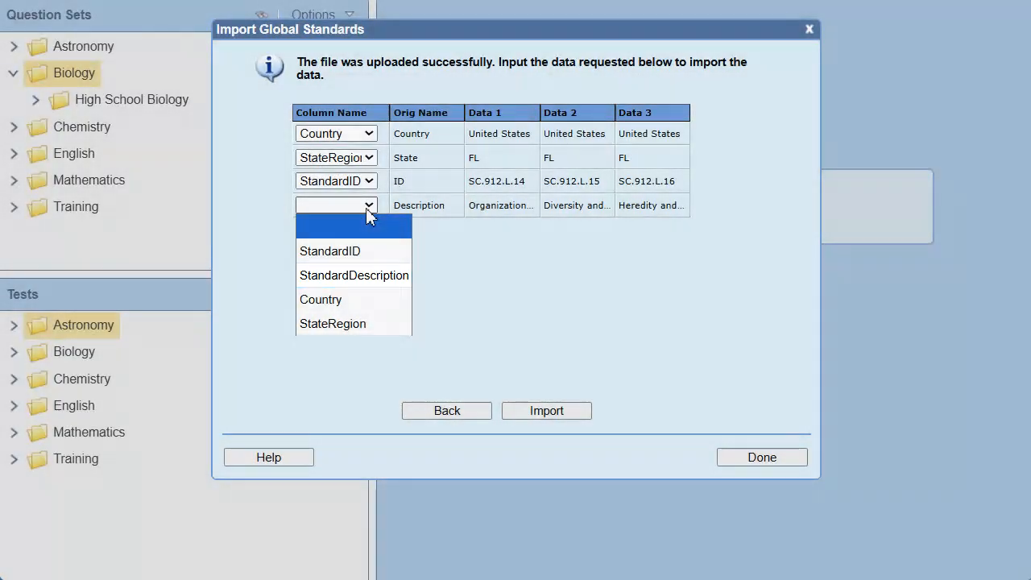
pyautogui.click(367, 276)
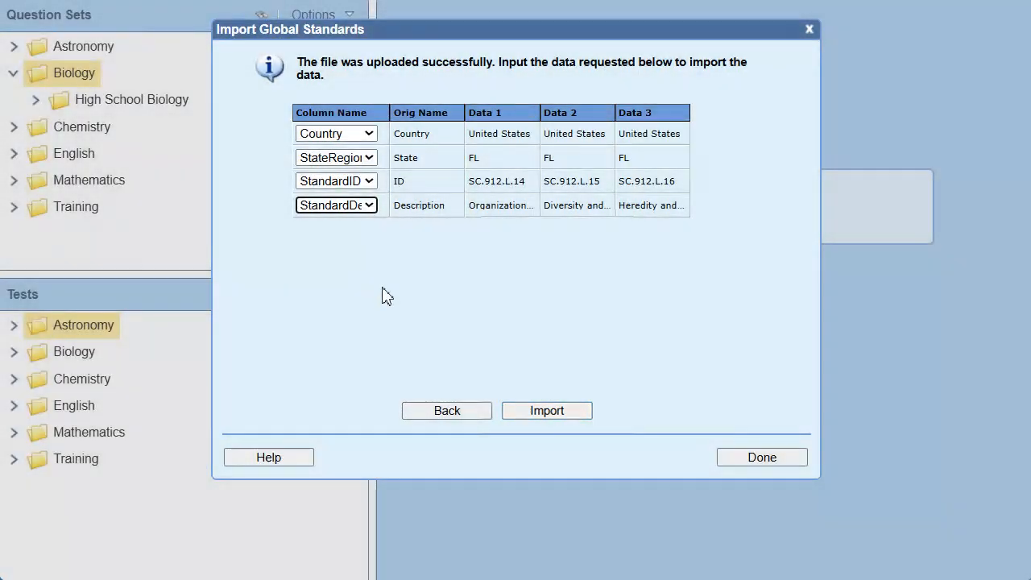
# Step: Import the mapped Florida state standards and close the global standards import
pyautogui.click(575, 410)
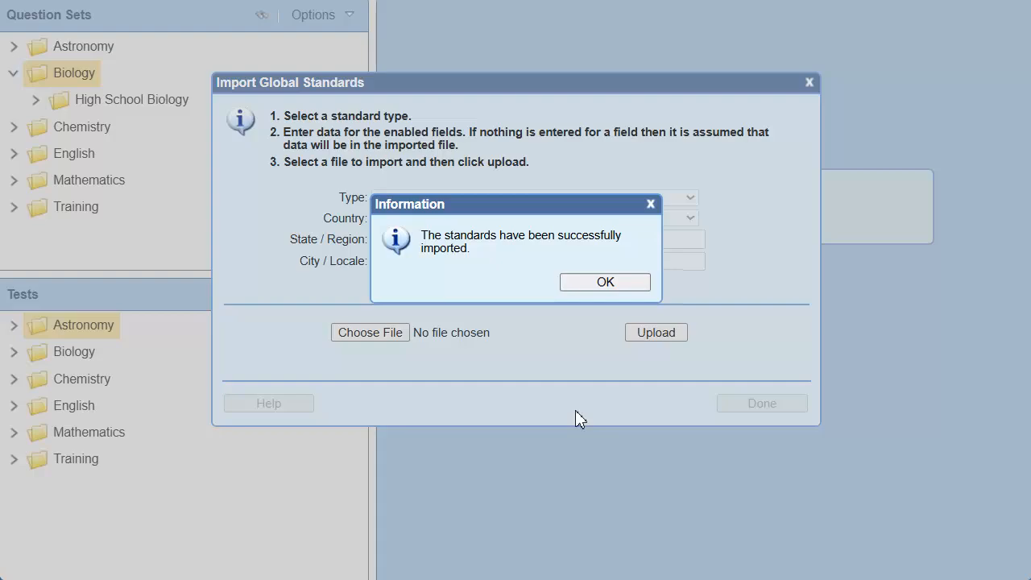
pyautogui.click(607, 284)
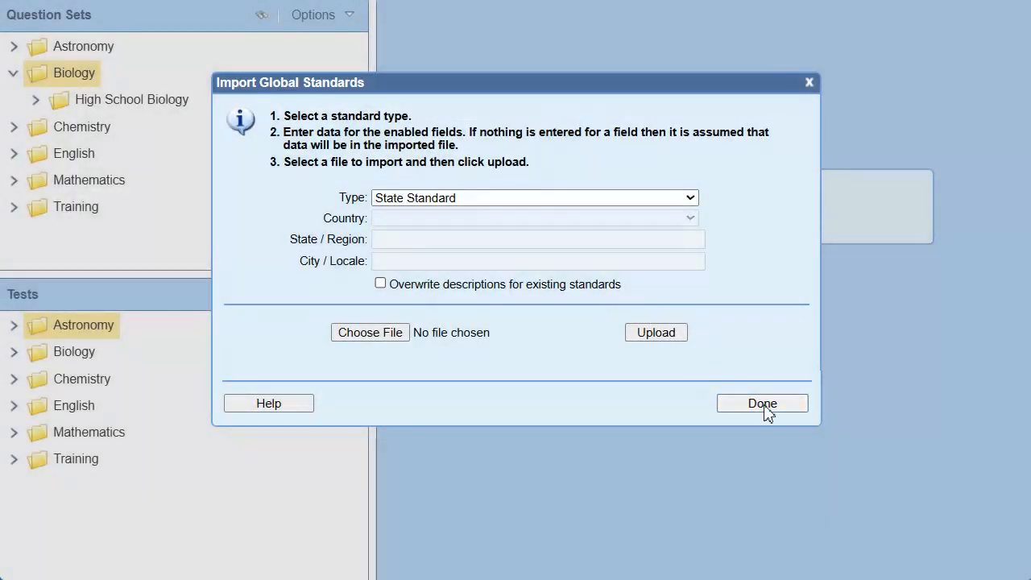
pyautogui.click(763, 405)
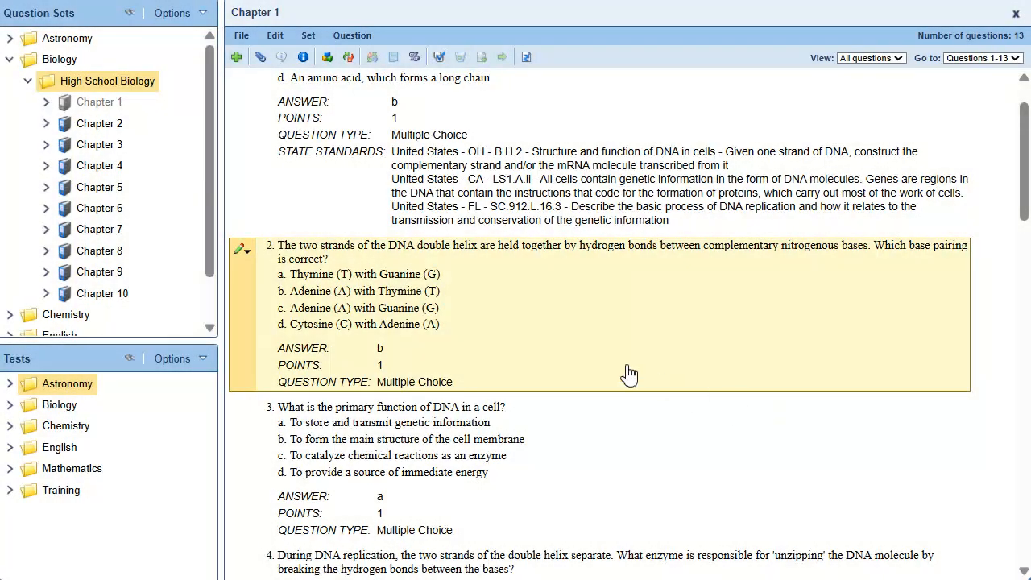
# Step: Open the question information of question 2 in Chapter 1 and set the State / Region of its state standards to OH
pyautogui.click(244, 253)
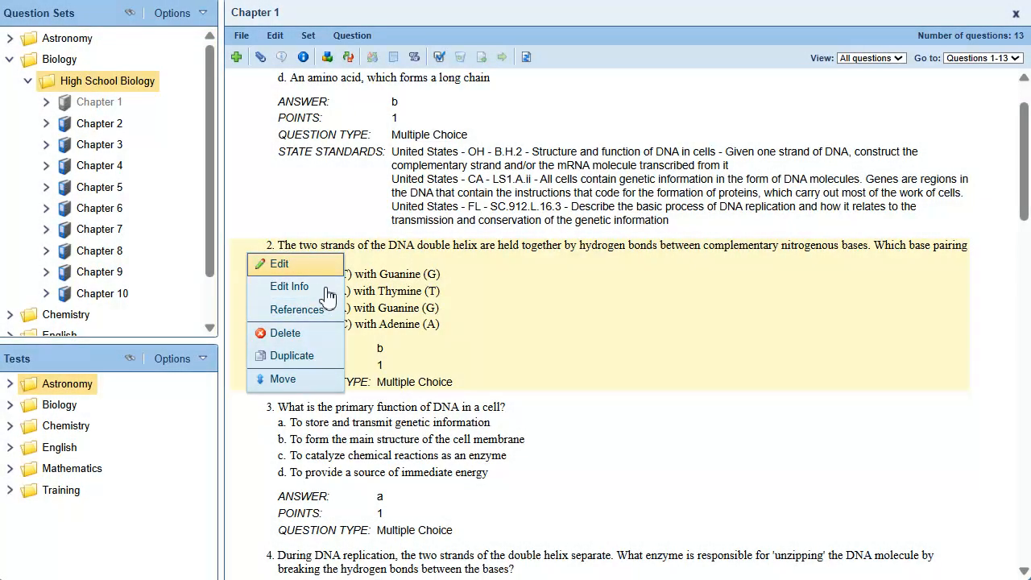
pyautogui.click(306, 288)
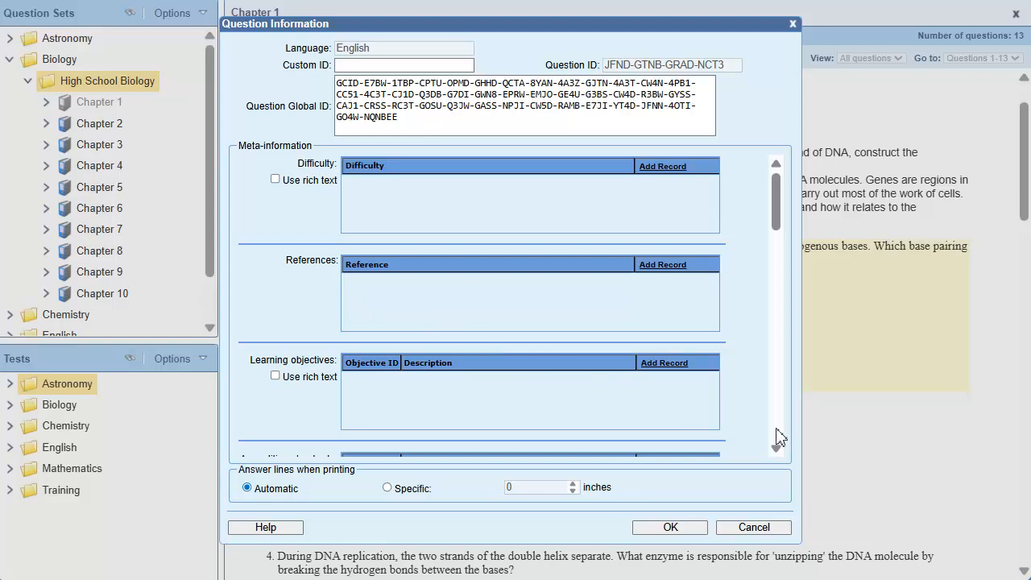
pyautogui.scroll(-3, 778, 435)
pyautogui.scroll(-3, 778, 434)
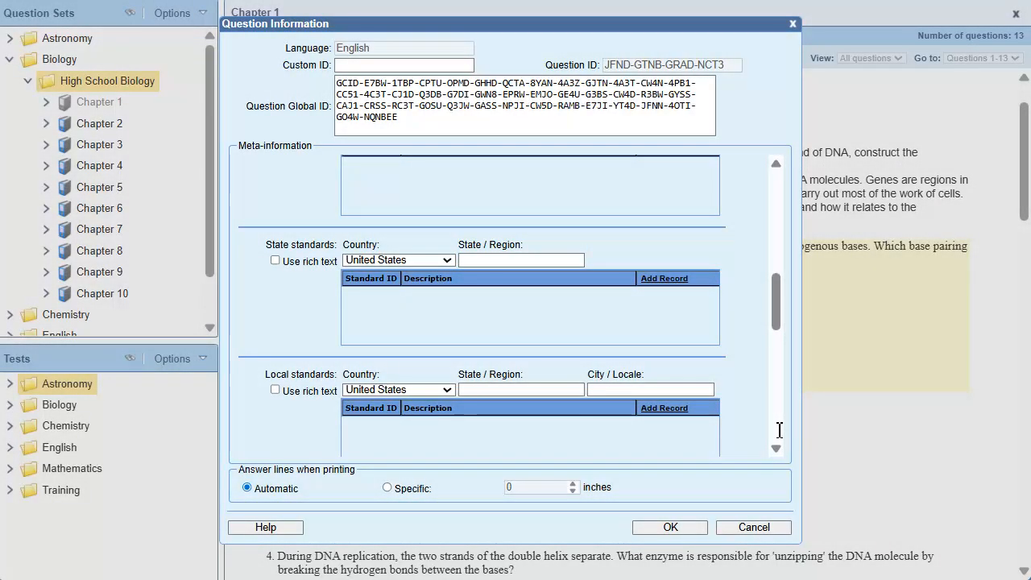
pyautogui.click(500, 261)
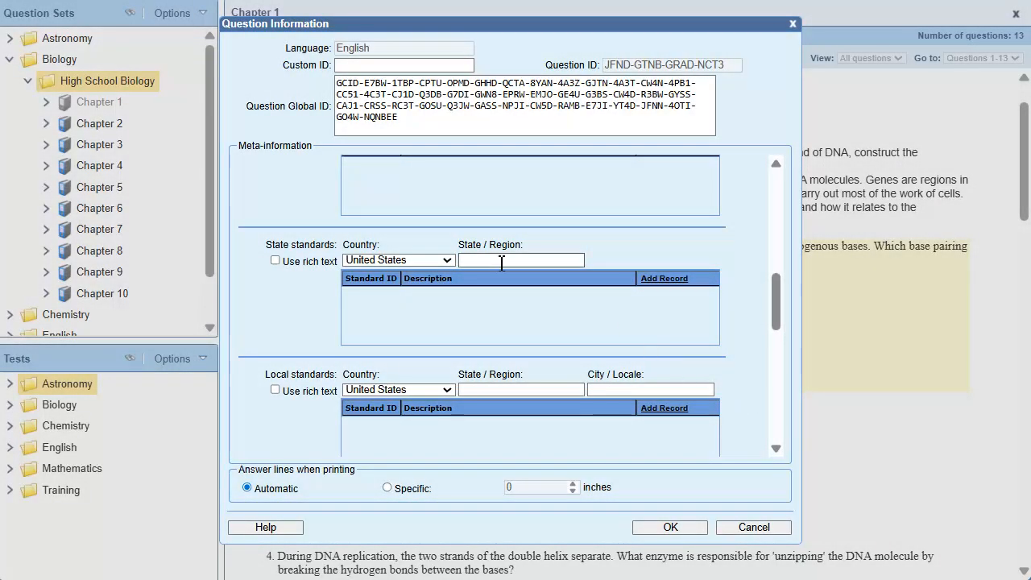
pyautogui.write('OH')
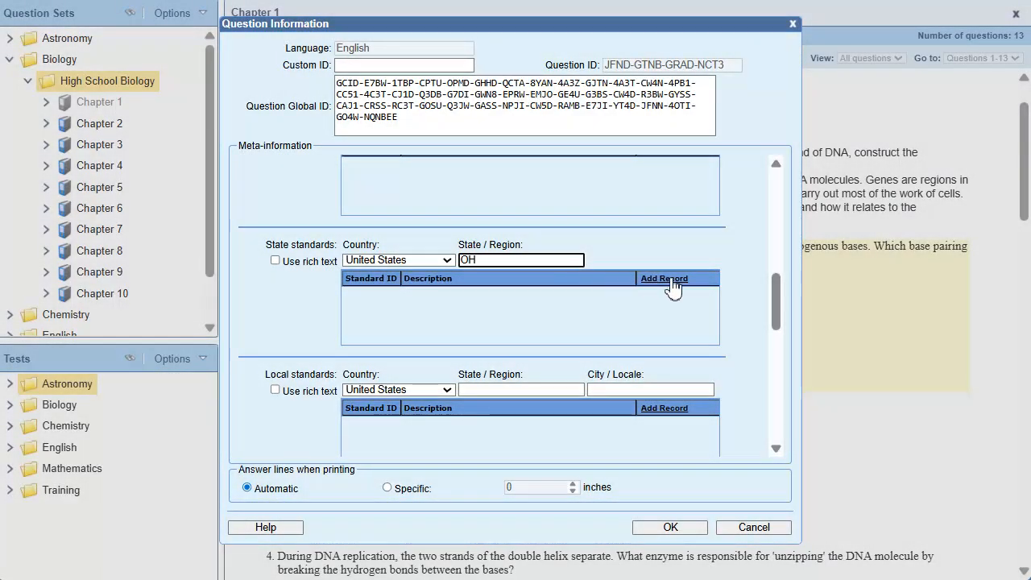
# Step: Add a state standard record with Standard ID B.H.2 for OH to question 2
pyautogui.click(672, 281)
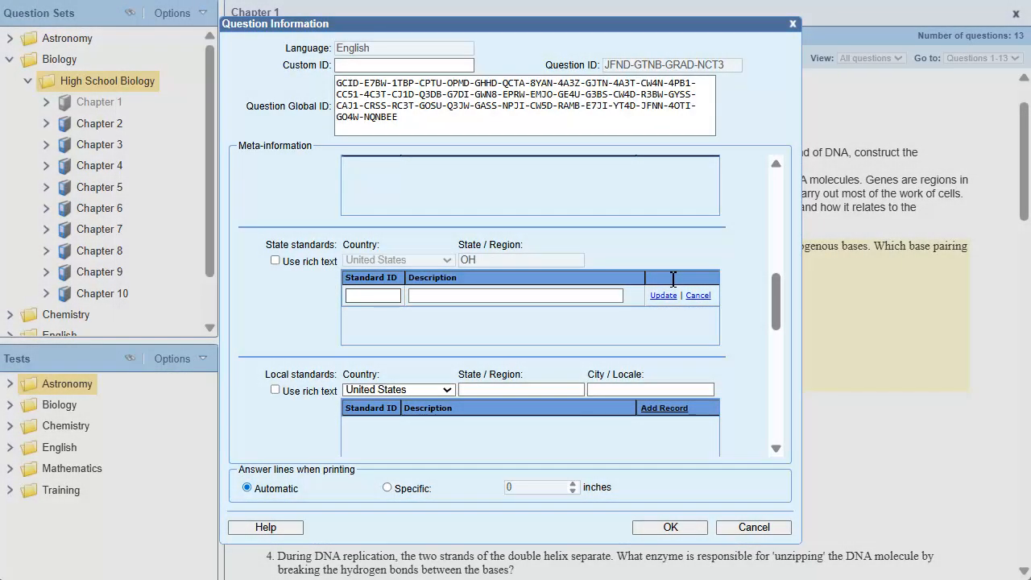
pyautogui.click(376, 297)
pyautogui.write('B.H.2')
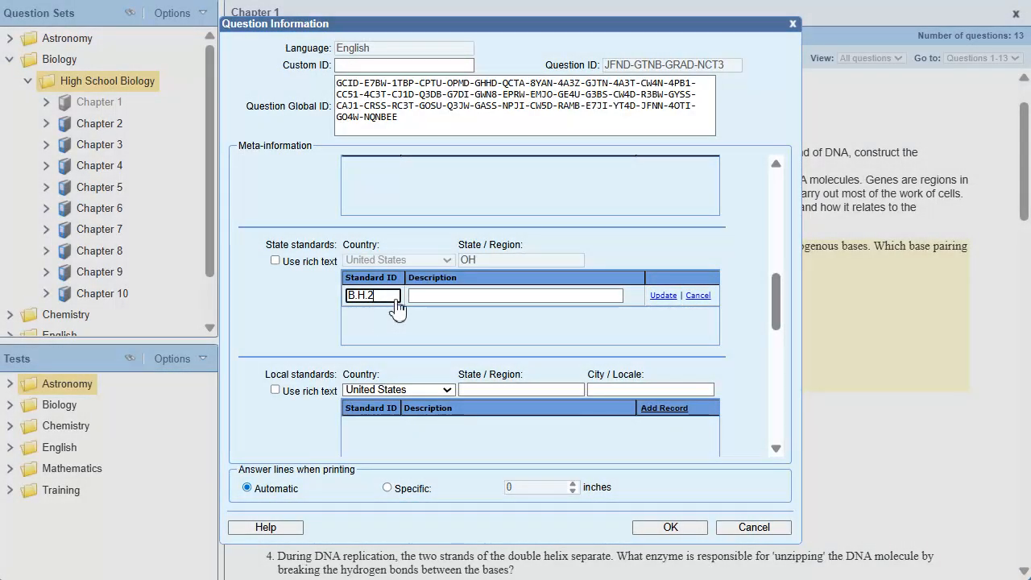
pyautogui.click(663, 295)
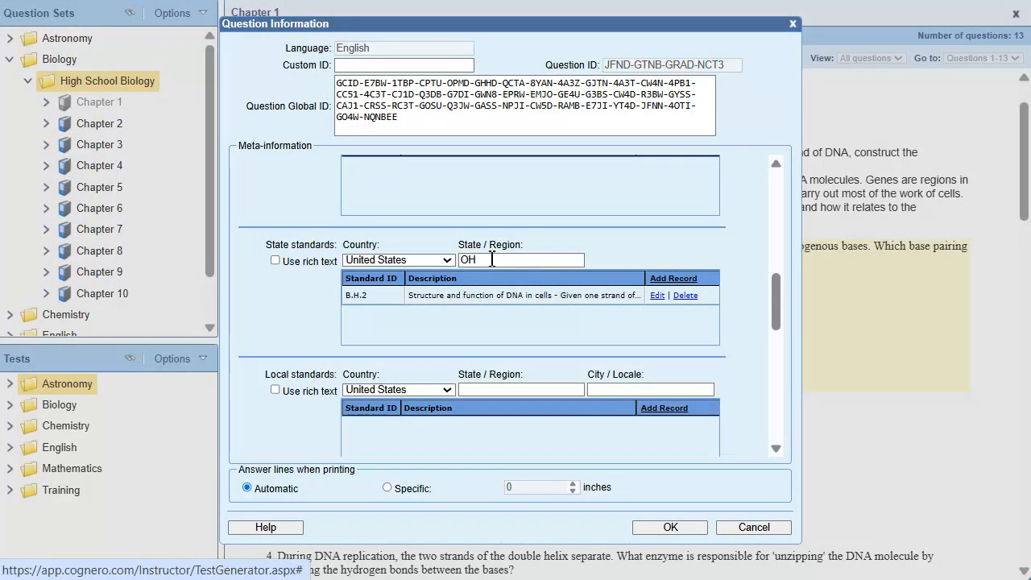
# Step: Set the state standards' State / Region to FL, add a record with Standard ID SC.912.L.16.3 and accept the question information
pyautogui.click(467, 259)
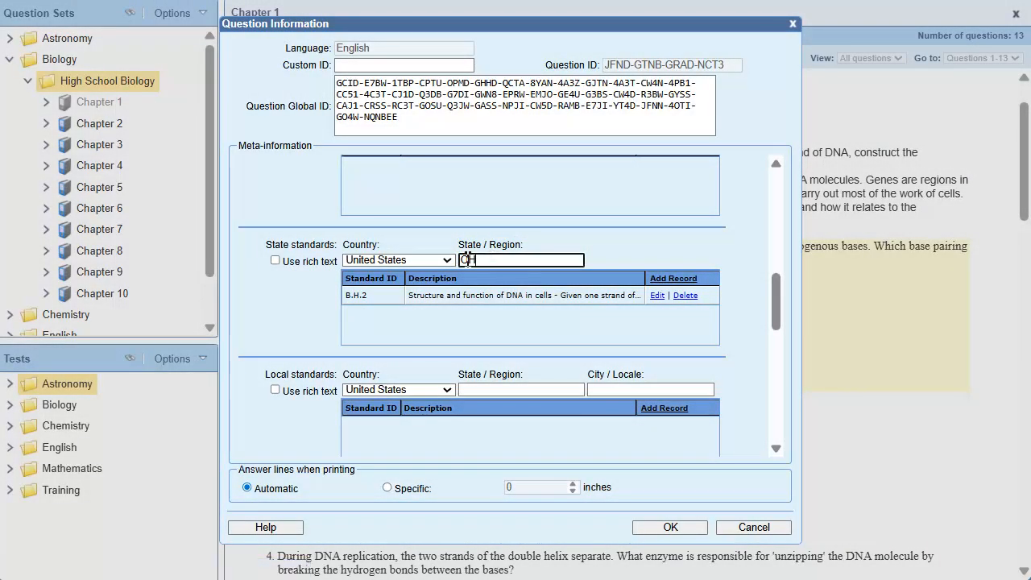
pyautogui.doubleClick(467, 260)
pyautogui.write('FL')
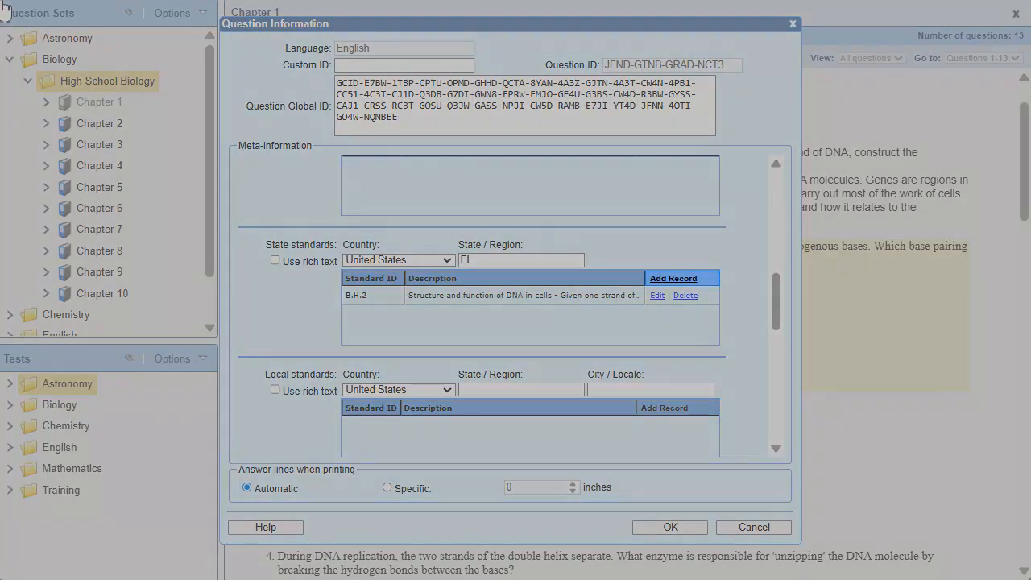
pyautogui.click(677, 279)
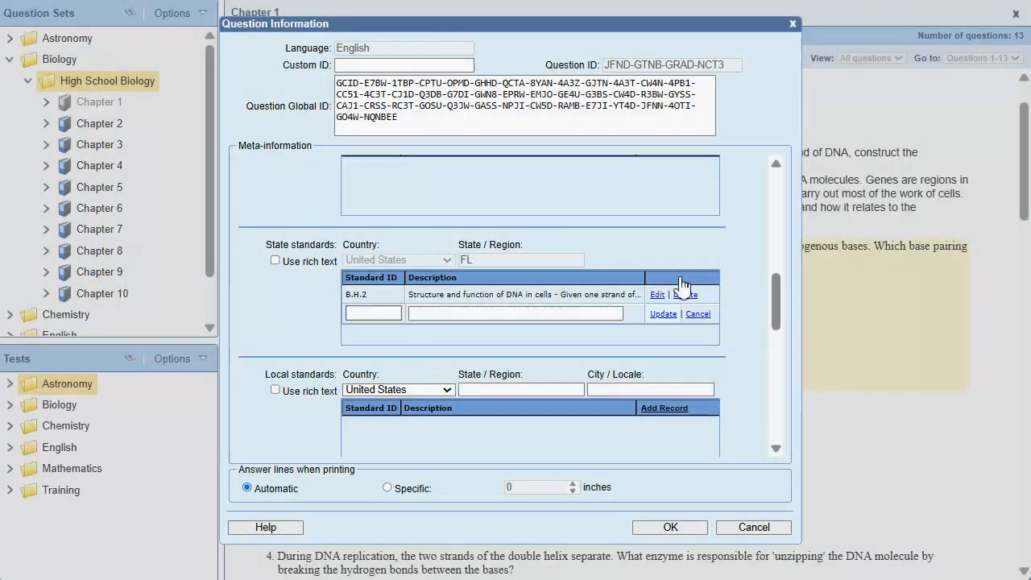
pyautogui.write('SC.912.L.16.3')
pyautogui.click(662, 314)
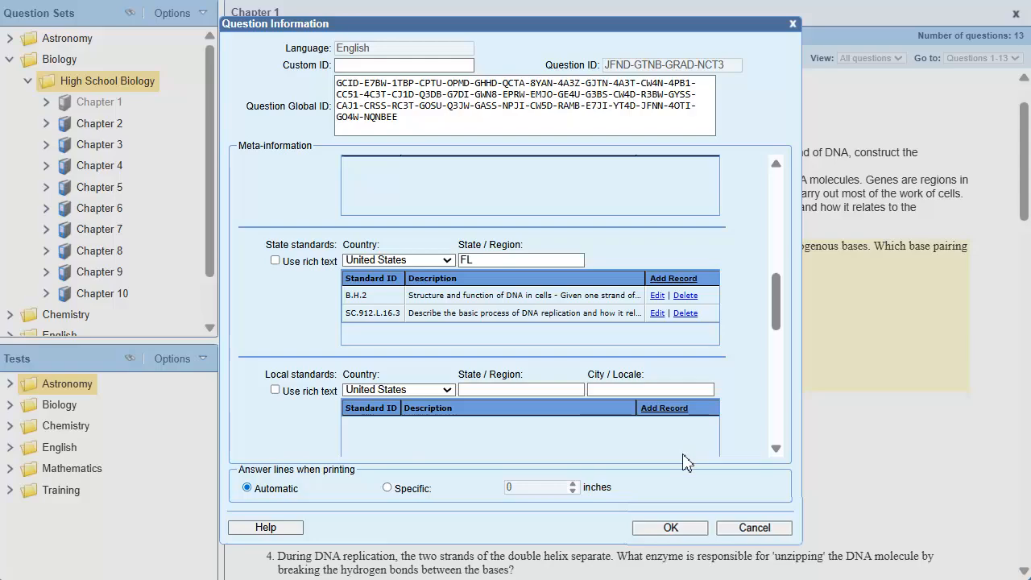
pyautogui.click(671, 527)
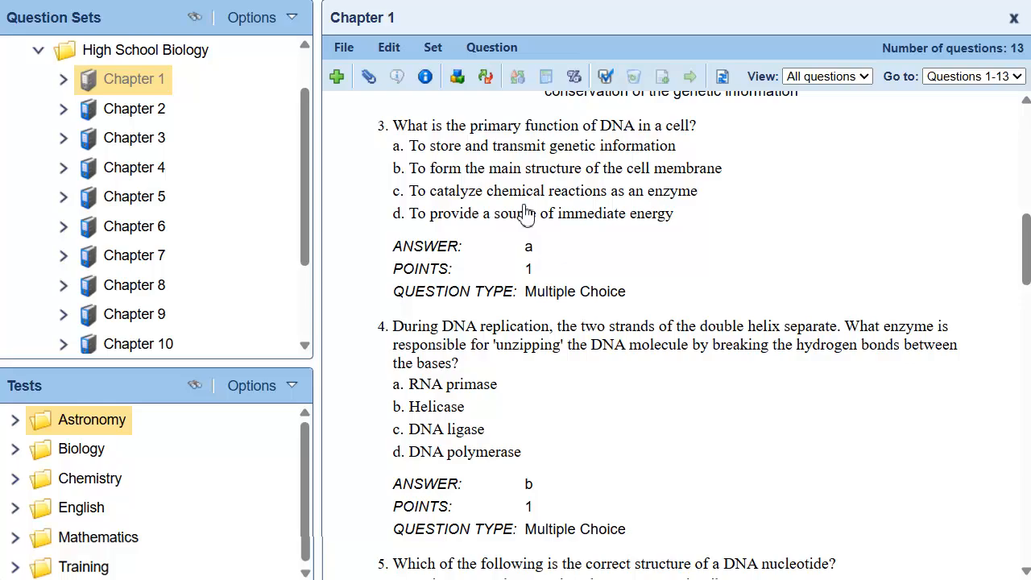
# Step: Export Chapter 1's question information to a CSV file that includes only State / regional standards
pyautogui.click(434, 48)
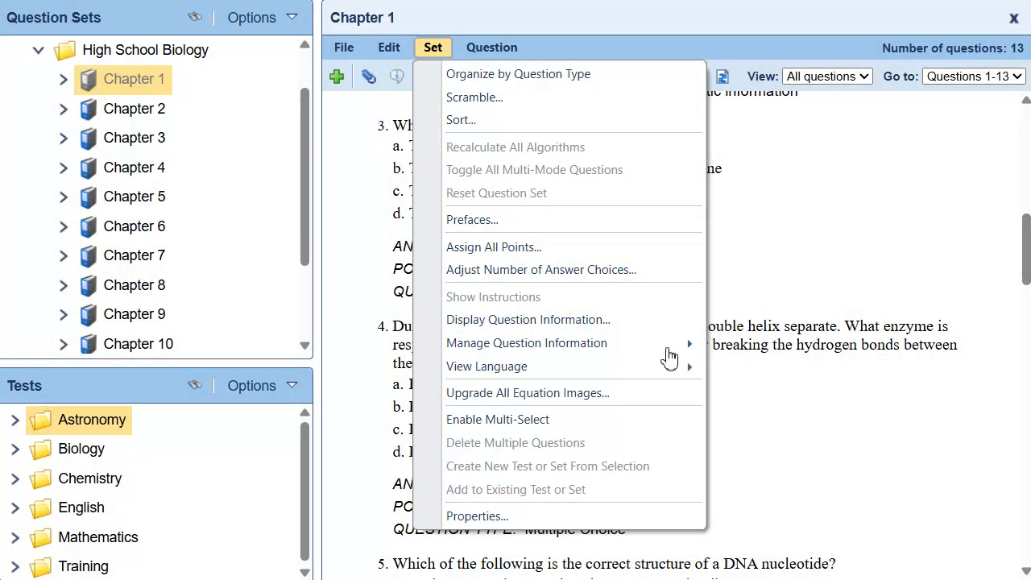
pyautogui.moveTo(667, 349)
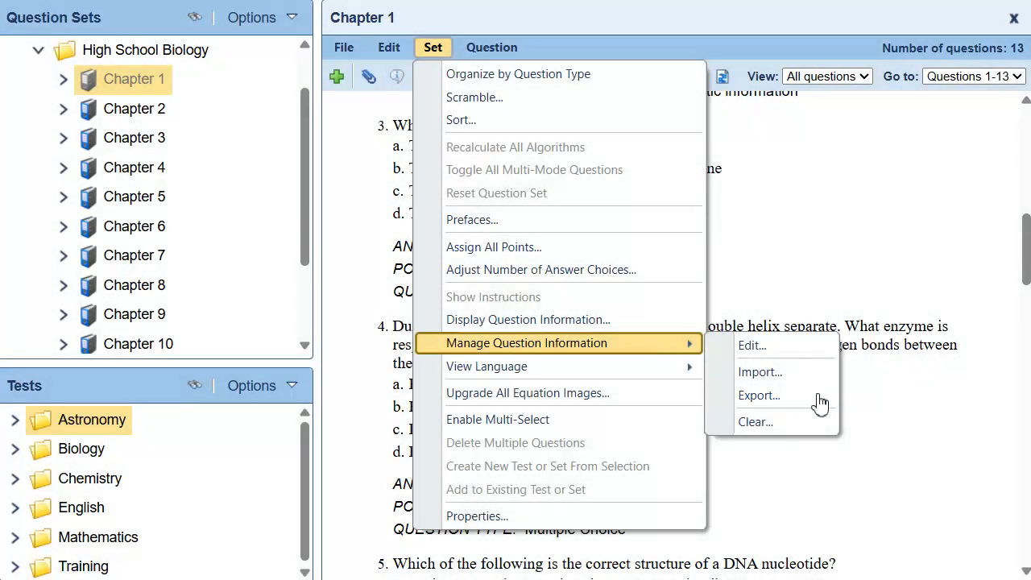
pyautogui.click(815, 394)
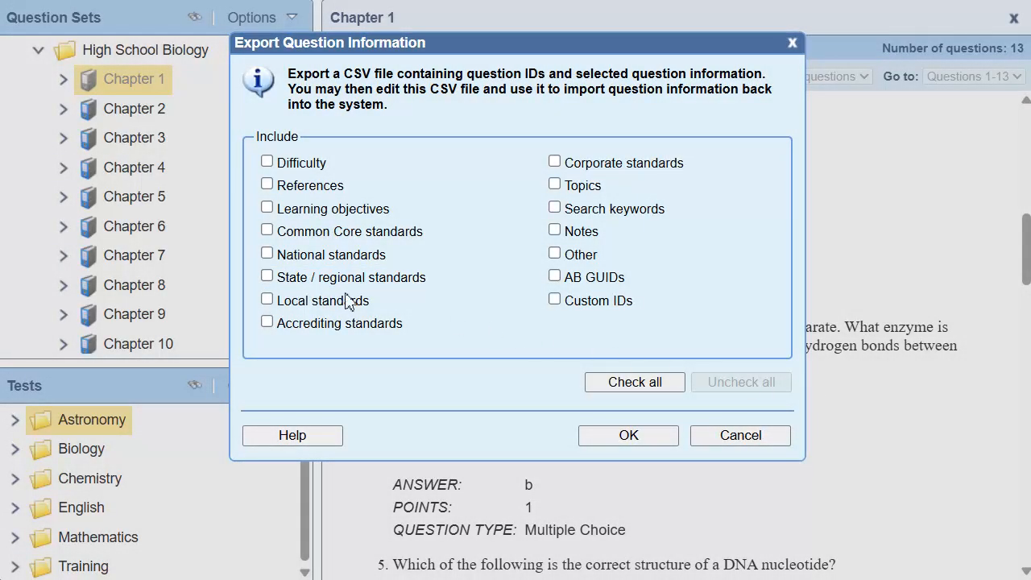
pyautogui.click(268, 276)
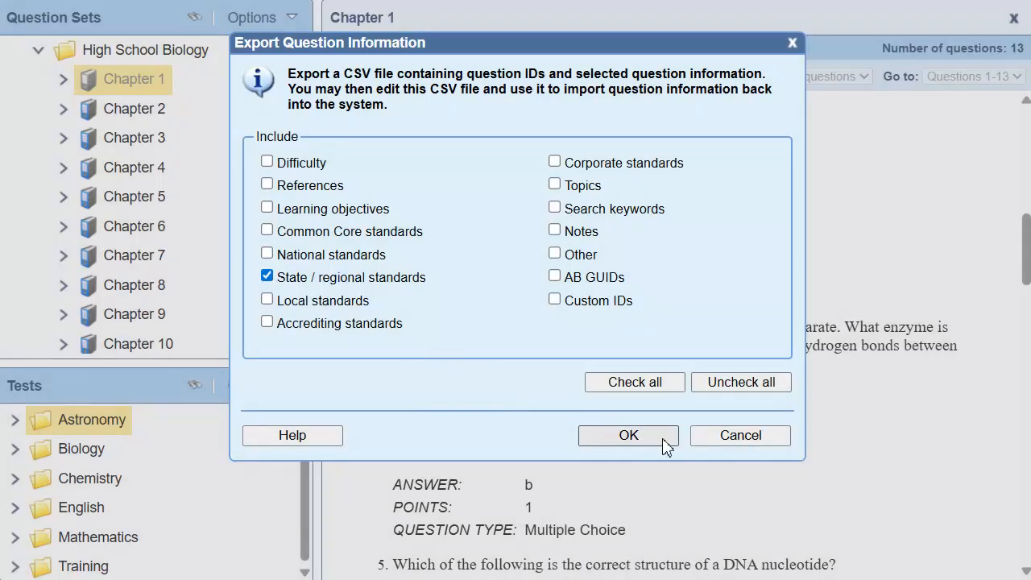
pyautogui.click(662, 437)
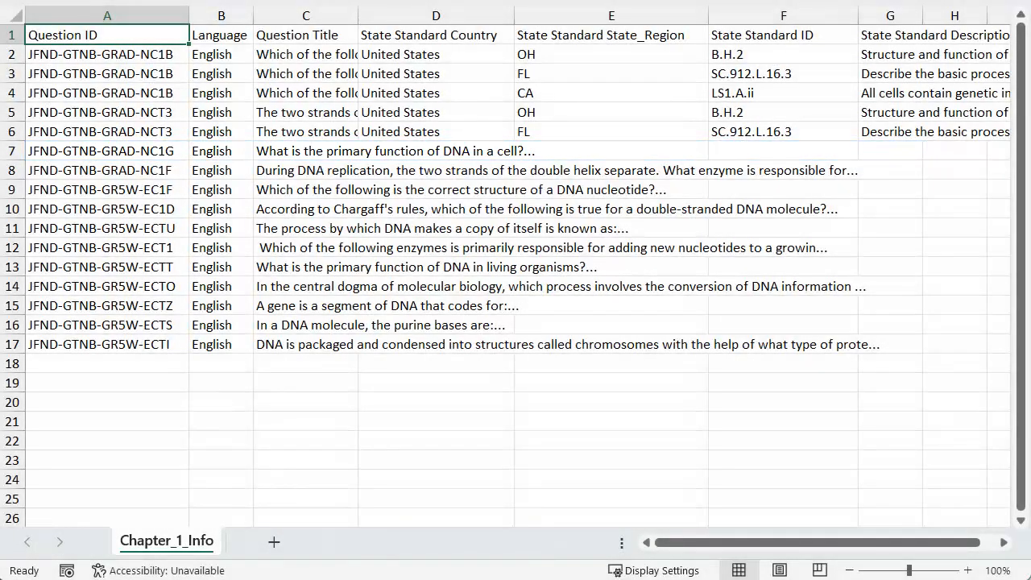
# Step: In the exported Chapter_1_Info sheet in Excel, insert a copy of row 7 directly below it as row 8
pyautogui.click(661, 427)
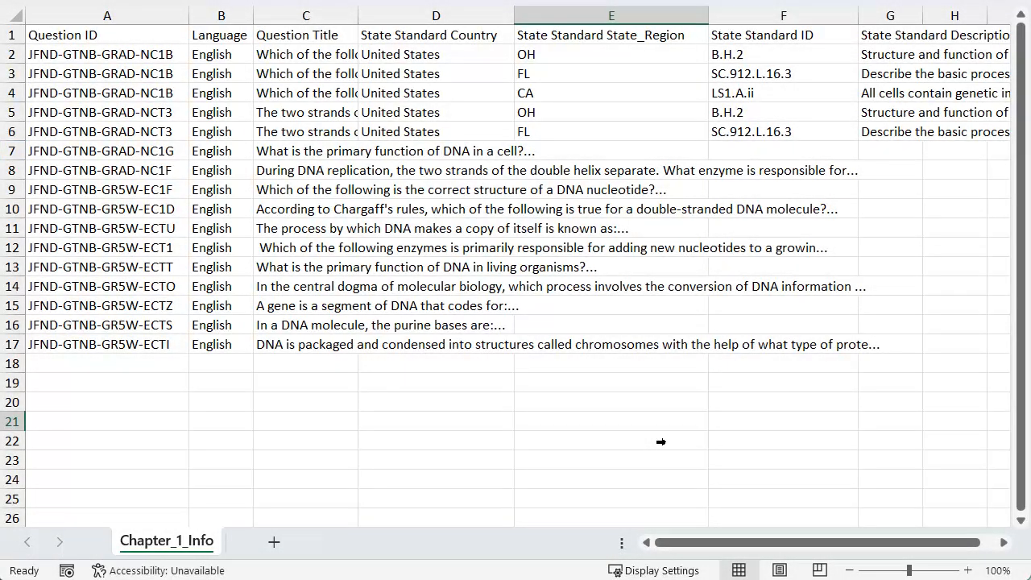
pyautogui.rightClick(19, 155)
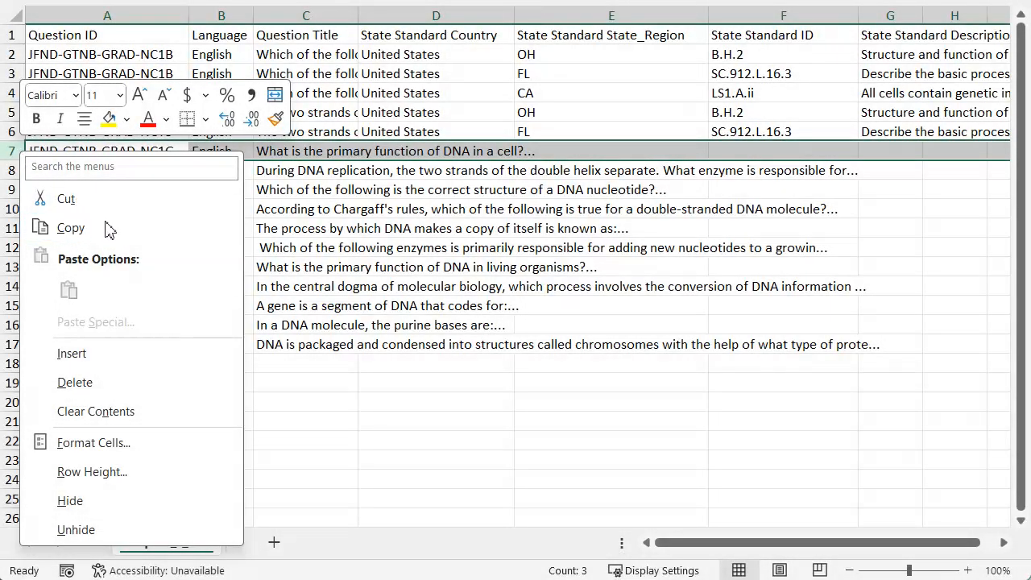
pyautogui.click(70, 228)
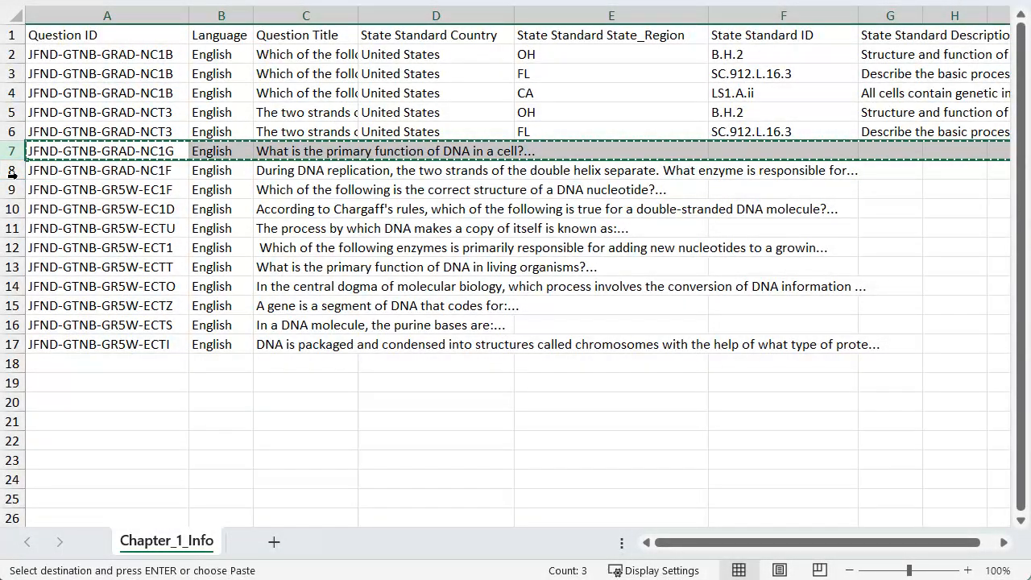
pyautogui.rightClick(14, 173)
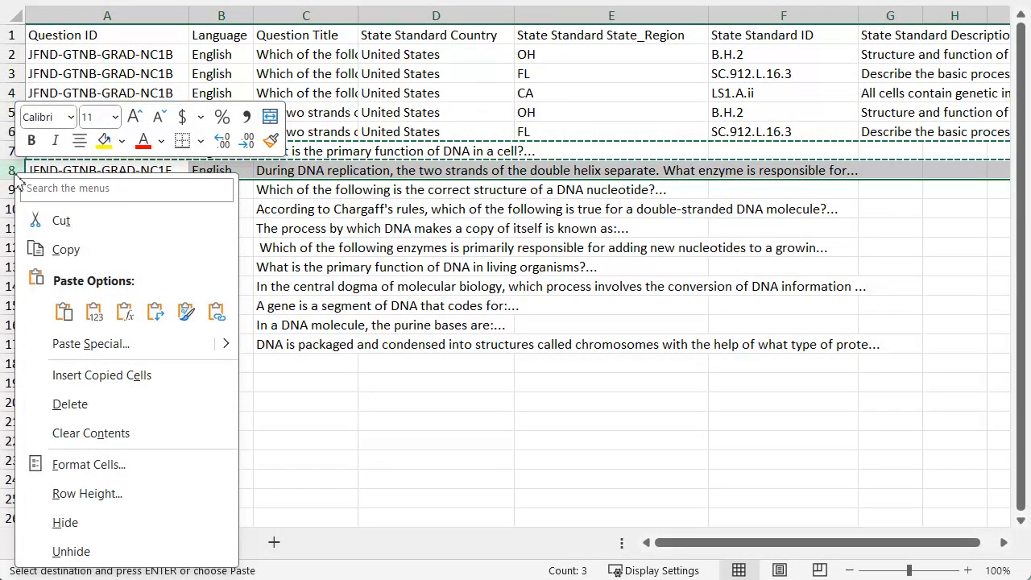
pyautogui.click(115, 375)
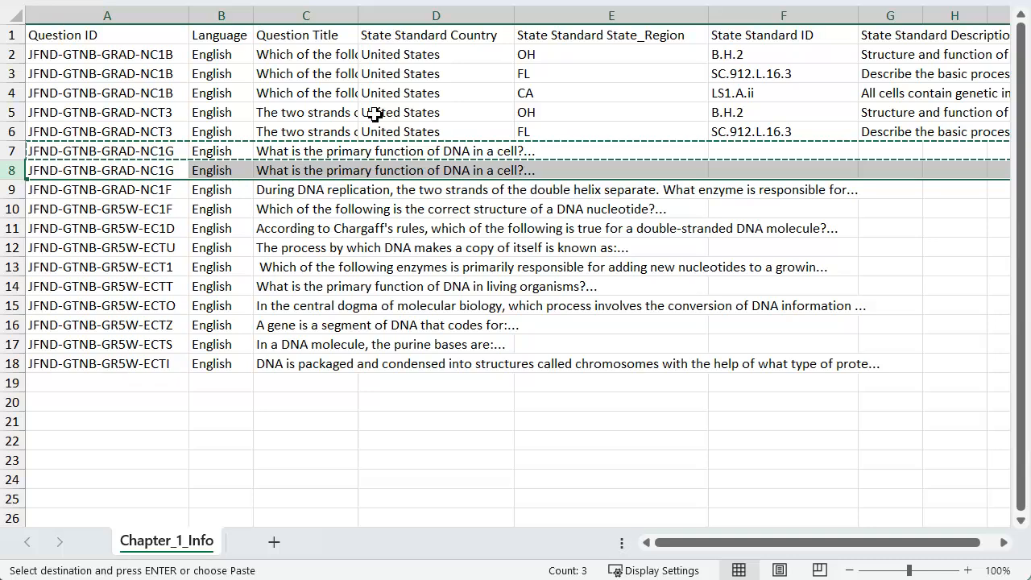
# Step: Copy the country, state and standard ID cells D5:F6 for OH and FL into rows 7 and 8
pyautogui.moveTo(375, 114); pyautogui.dragTo(751, 134)
pyautogui.hotkey('ctrl', 'c')
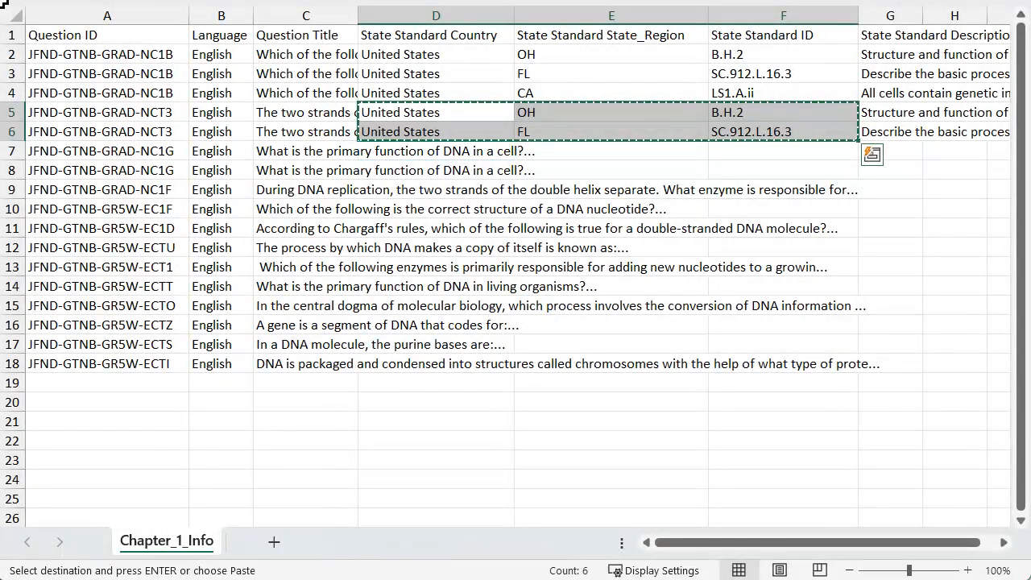
pyautogui.click(413, 153)
pyautogui.hotkey('ctrl', 'v')
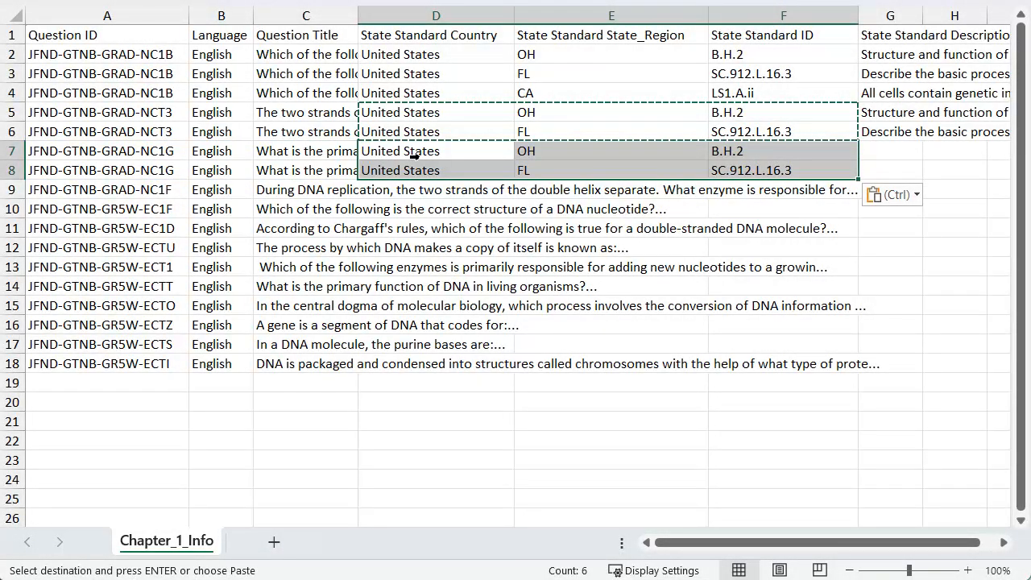
# Step: Duplicate row 9, the question about the enzyme unzipping DNA, by inserting its copy as row 10
pyautogui.rightClick(12, 190)
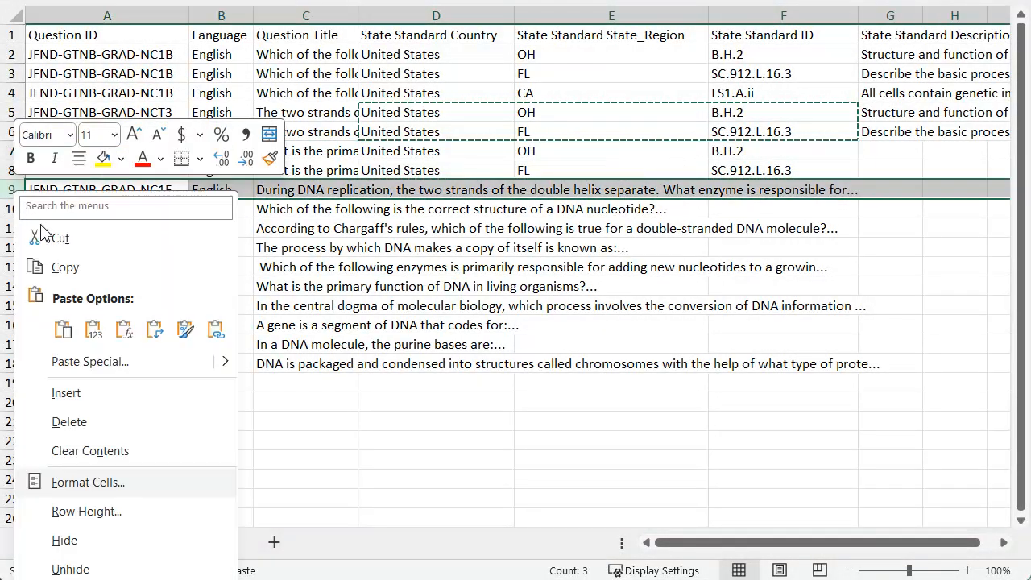
pyautogui.click(71, 269)
pyautogui.rightClick(14, 211)
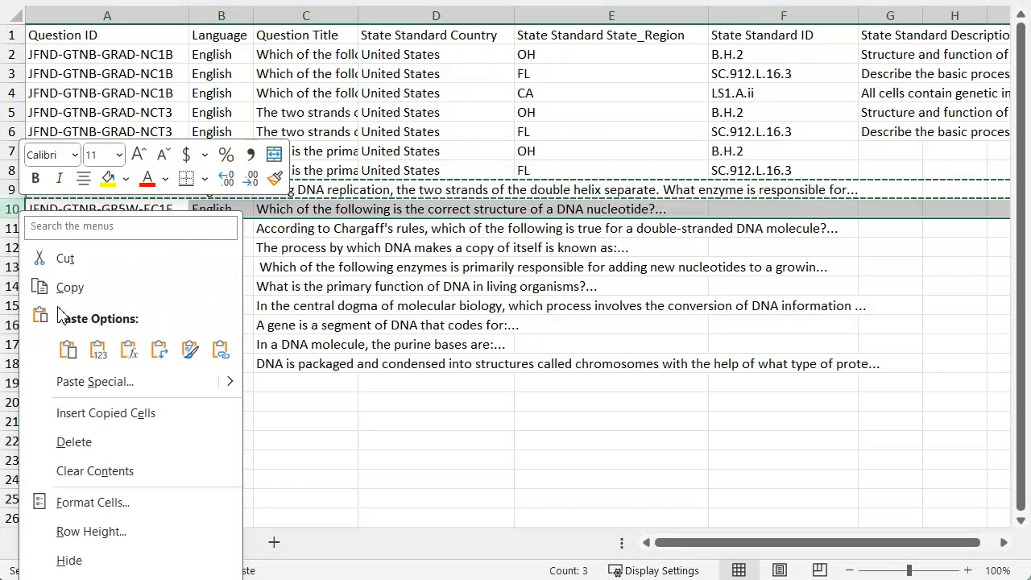
pyautogui.click(107, 421)
# Step: Copy the OH and FL standard cells D7:F8 into the matching columns starting at D9
pyautogui.moveTo(390, 155); pyautogui.dragTo(778, 170)
pyautogui.hotkey('ctrl', 'c')
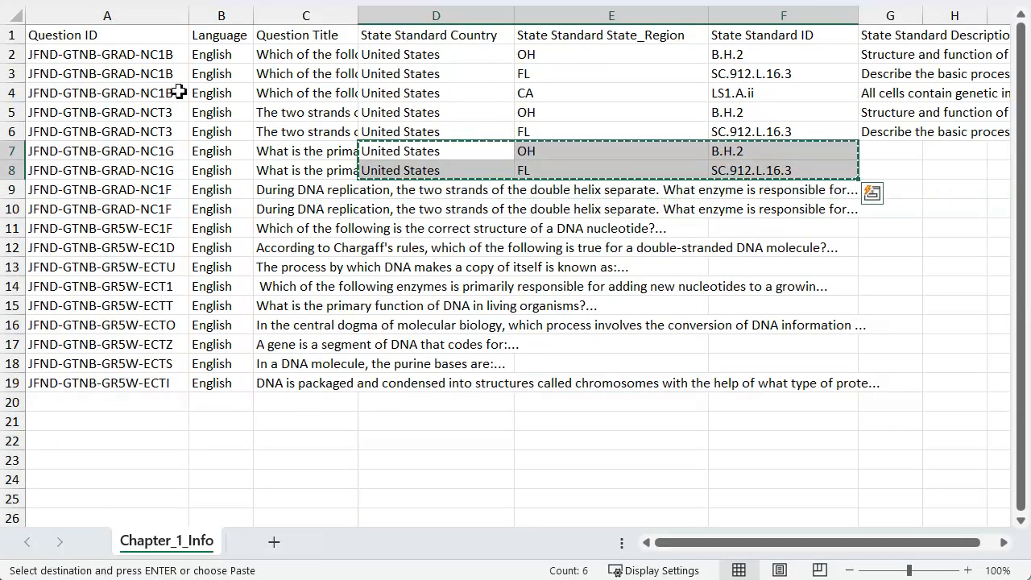
pyautogui.click(381, 190)
pyautogui.hotkey('ctrl', 'v')
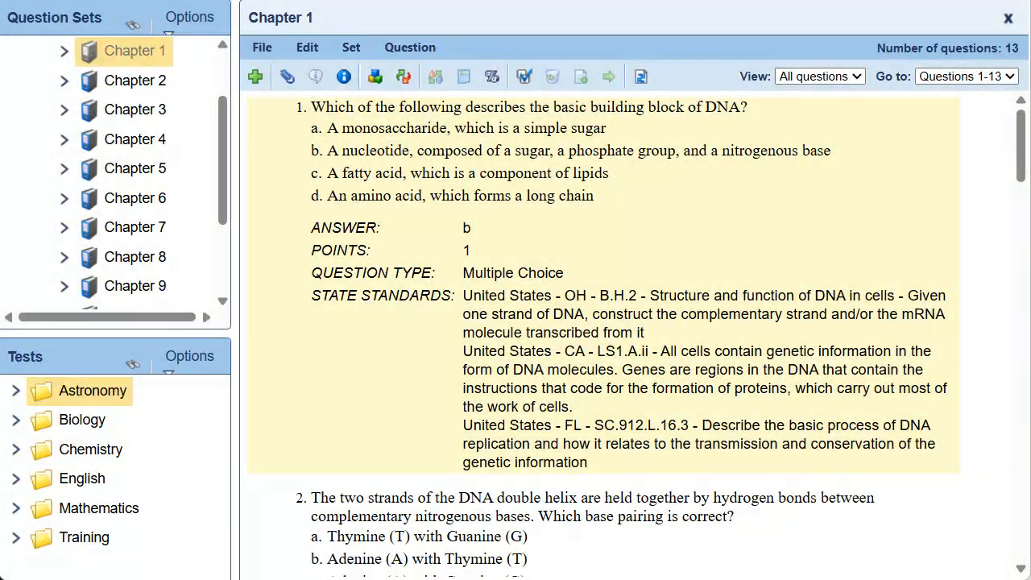
# Step: In Cognero, open the question information import for Chapter 1 and choose Chapter_1_Info.csv from the Desktop
pyautogui.click(366, 49)
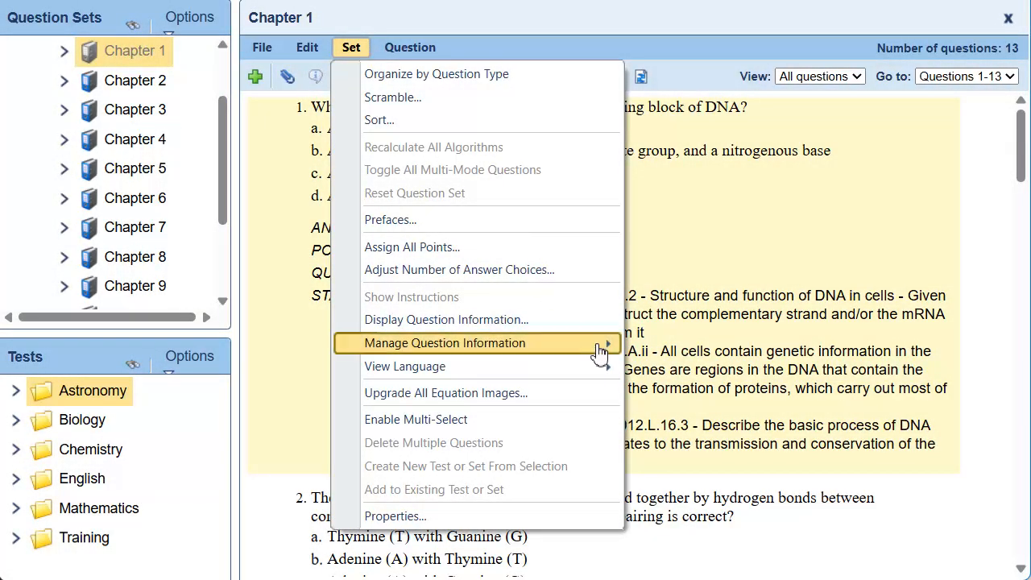
pyautogui.moveTo(600, 351)
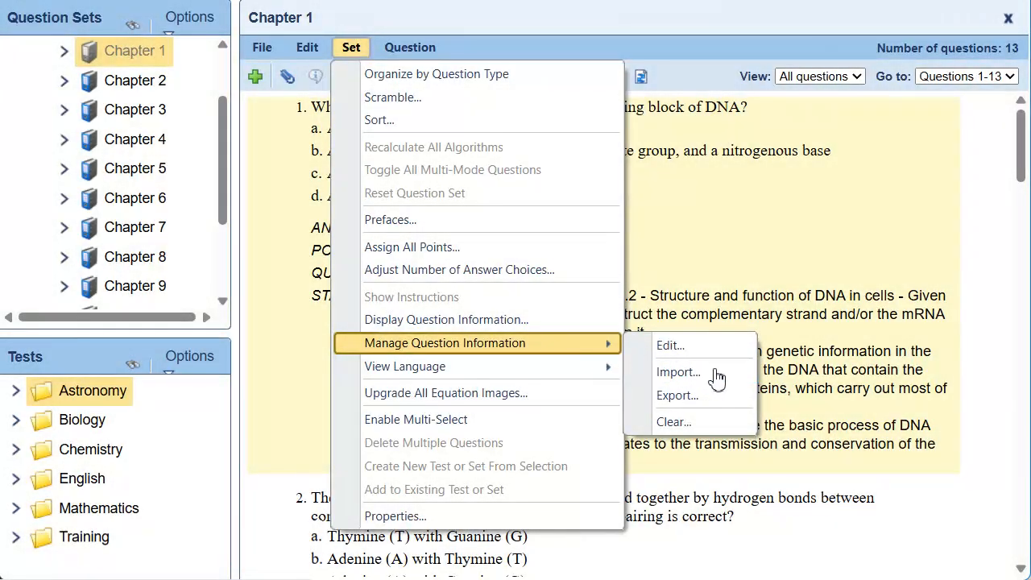
pyautogui.click(731, 379)
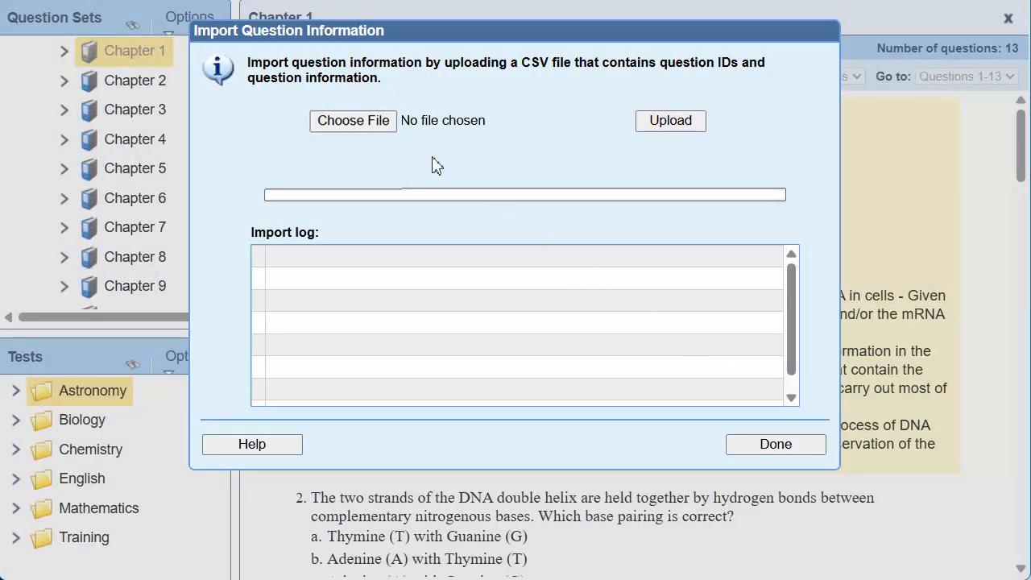
pyautogui.click(387, 125)
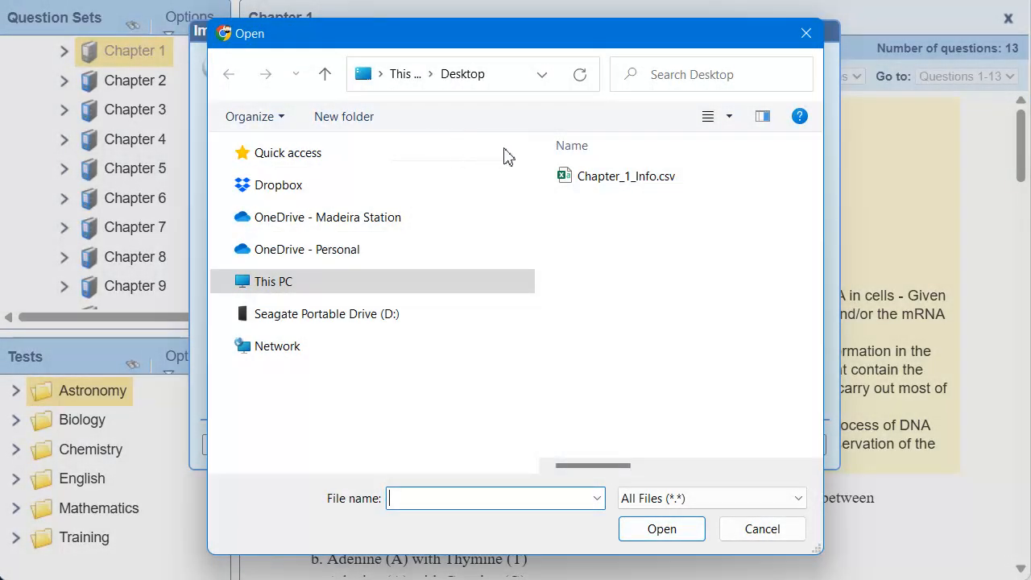
pyautogui.click(639, 185)
pyautogui.click(695, 537)
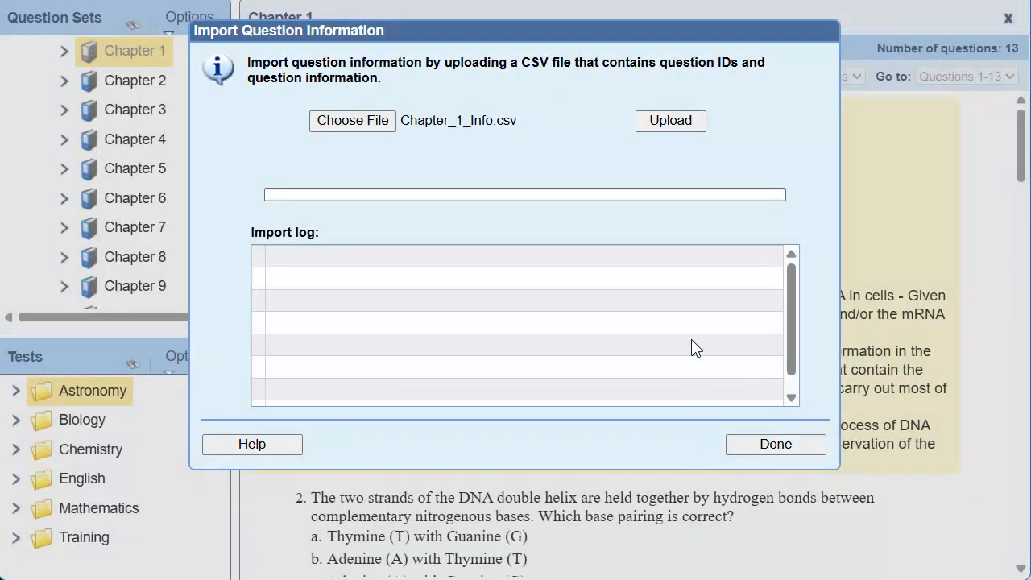
# Step: Upload the chosen CSV file, finish the import and review the state standards of Chapter 1's questions through question 13
pyautogui.click(692, 125)
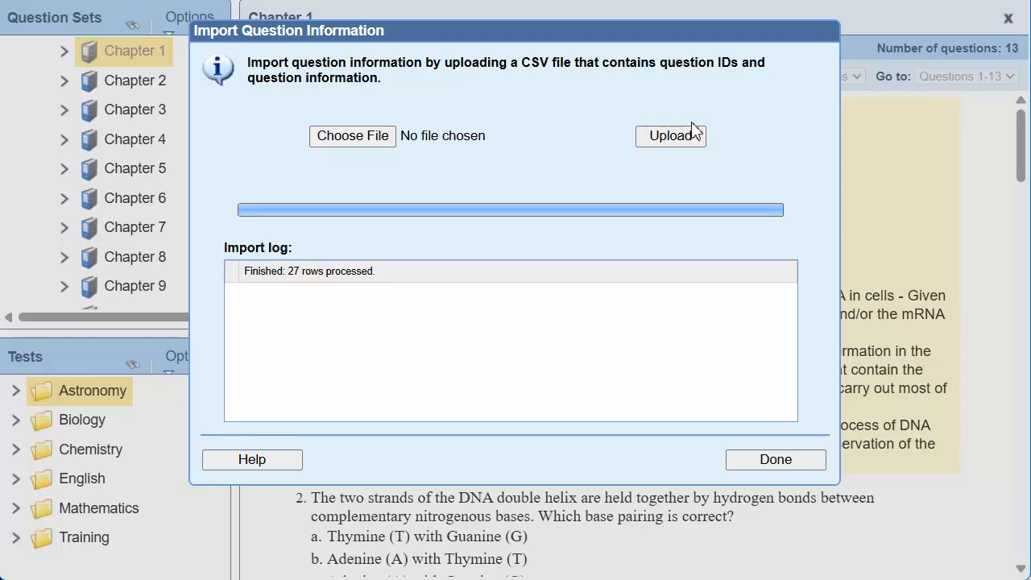
pyautogui.click(810, 463)
pyautogui.scroll(-8, 685, 393)
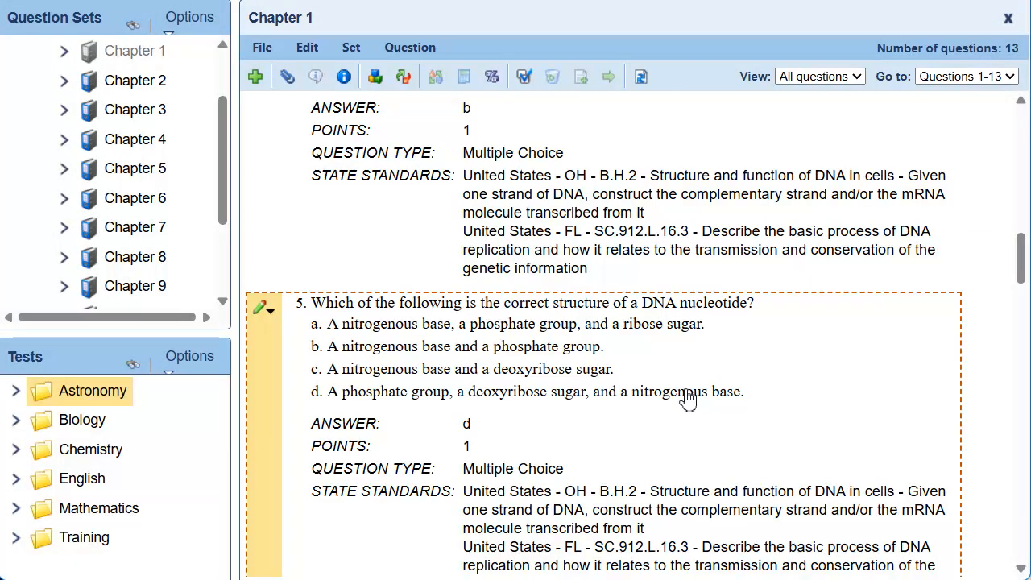
pyautogui.scroll(-5, 685, 398)
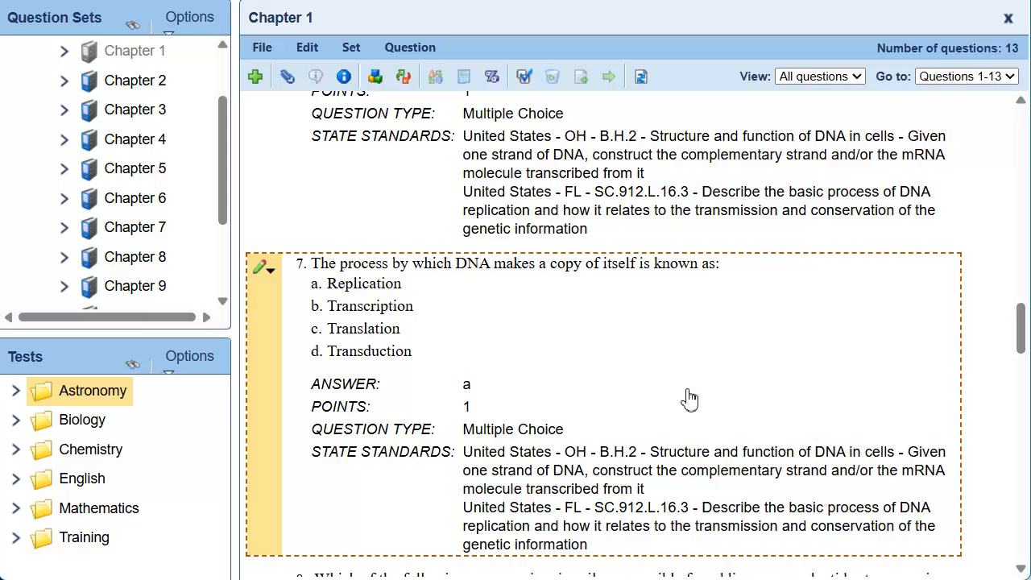
pyautogui.scroll(-10, 686, 398)
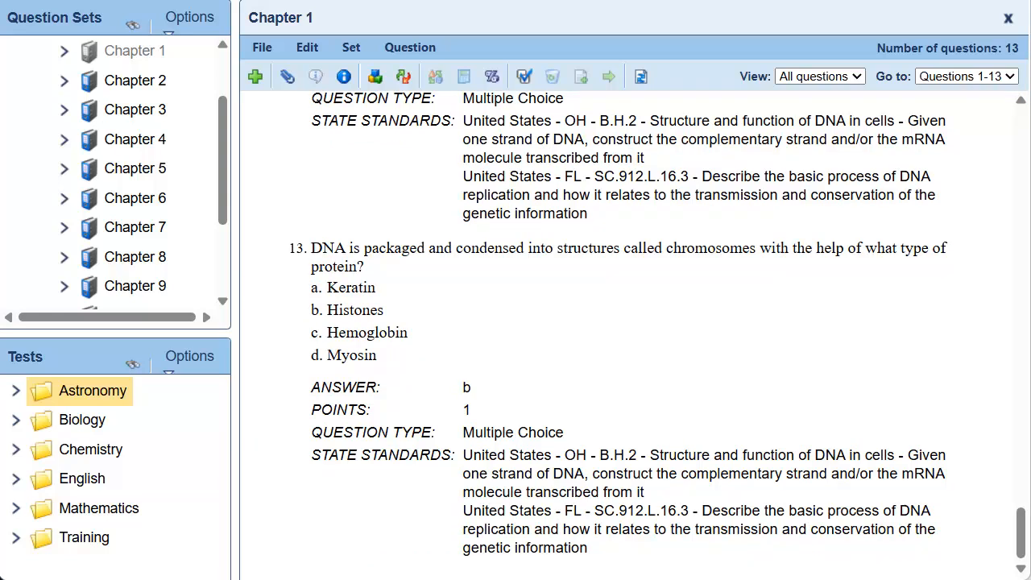